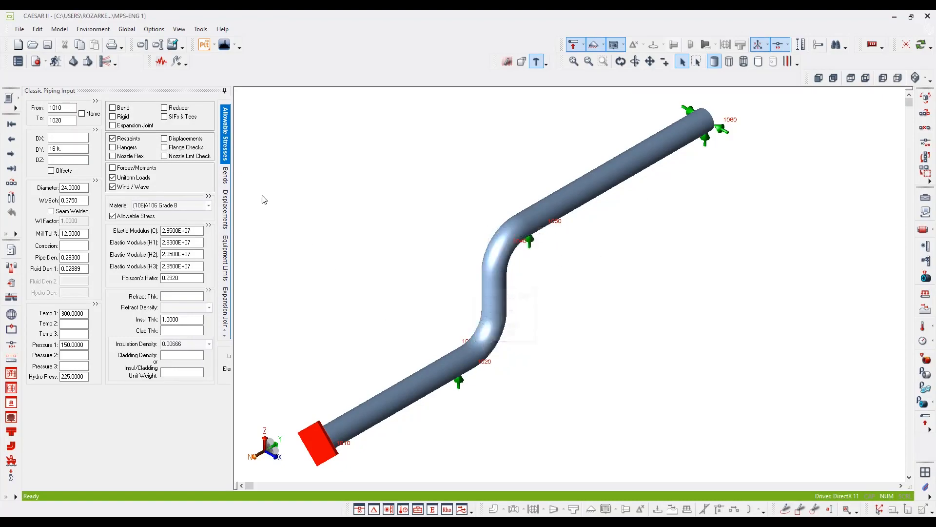
- View the Restraints report for load case 15 DC, check the loads at node 1060 and close the report
left_click(56, 63)
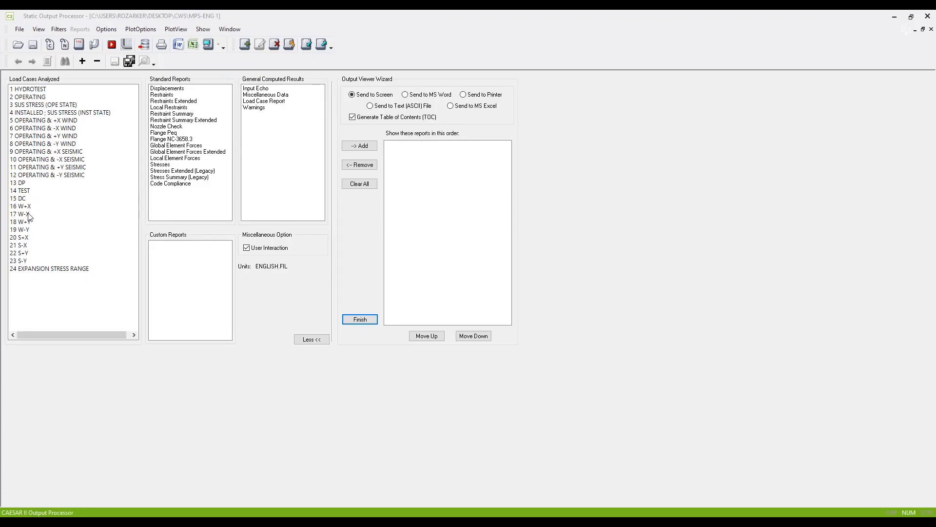
left_click(32, 199)
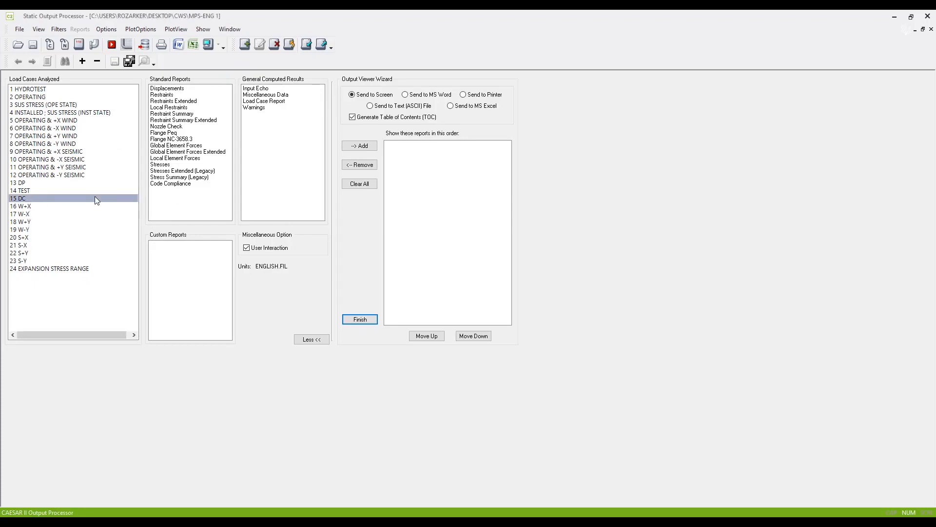
left_click(181, 95)
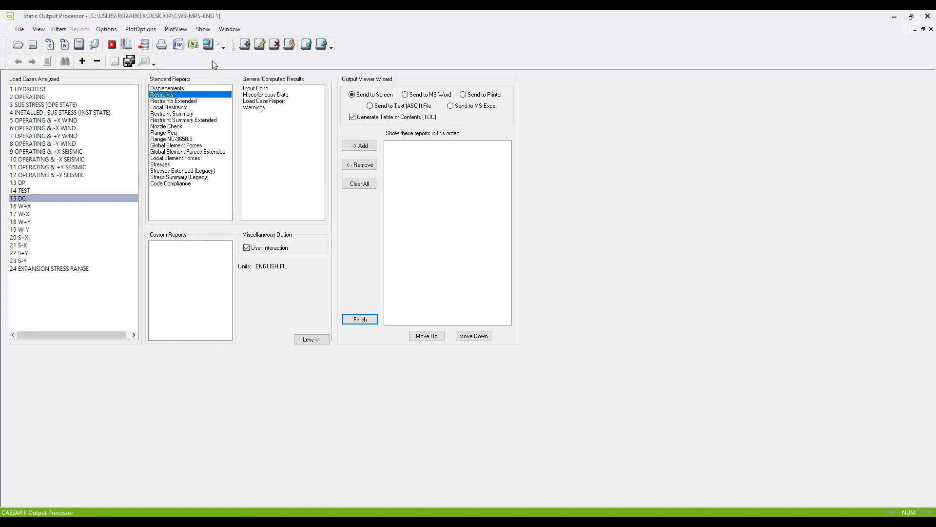
left_click(207, 48)
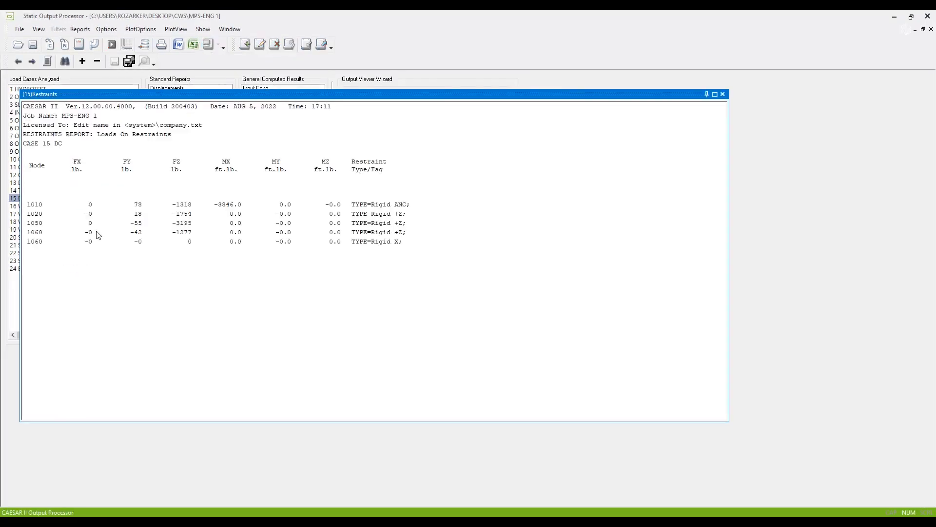
left_click(30, 248)
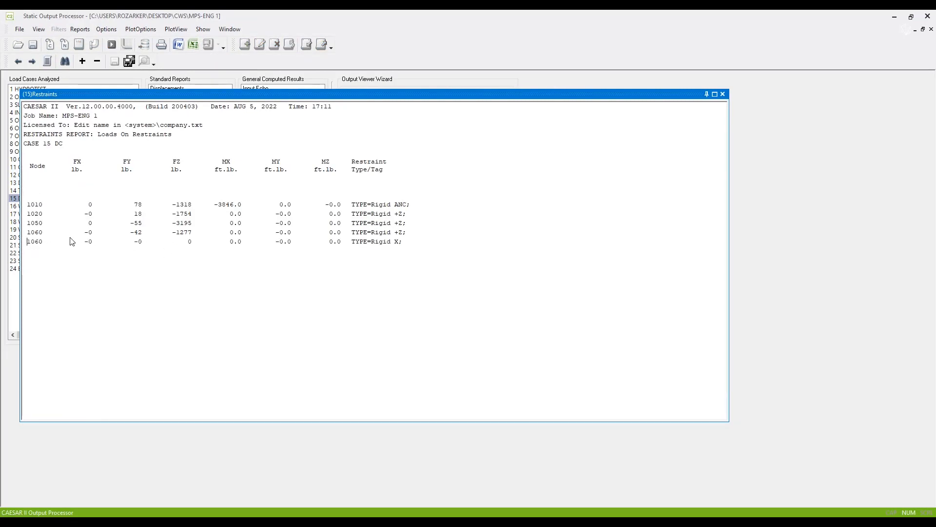
left_click(38, 236)
left_click(722, 96)
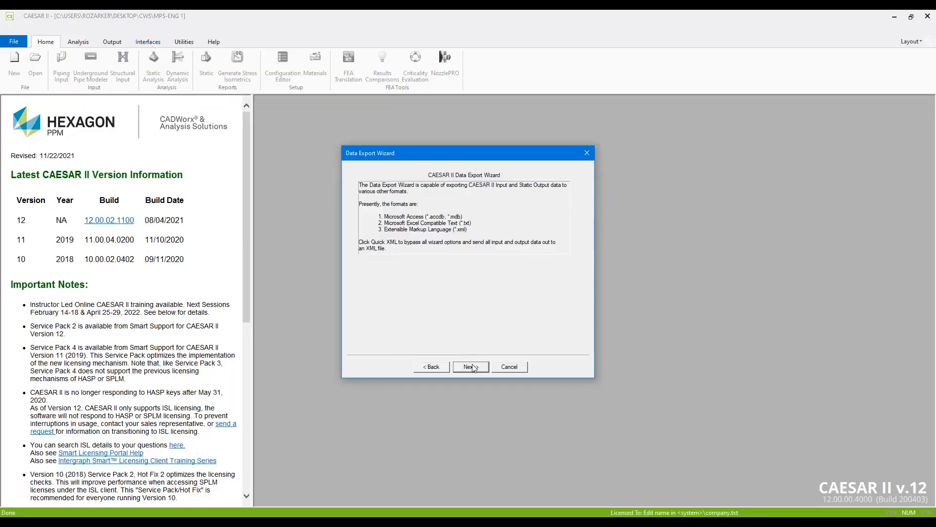
- Set the data export output to the Microsoft Office 2000/2002/2003 Access database file MPS-ENG 1.mdb in the CWS folder
left_click(471, 367)
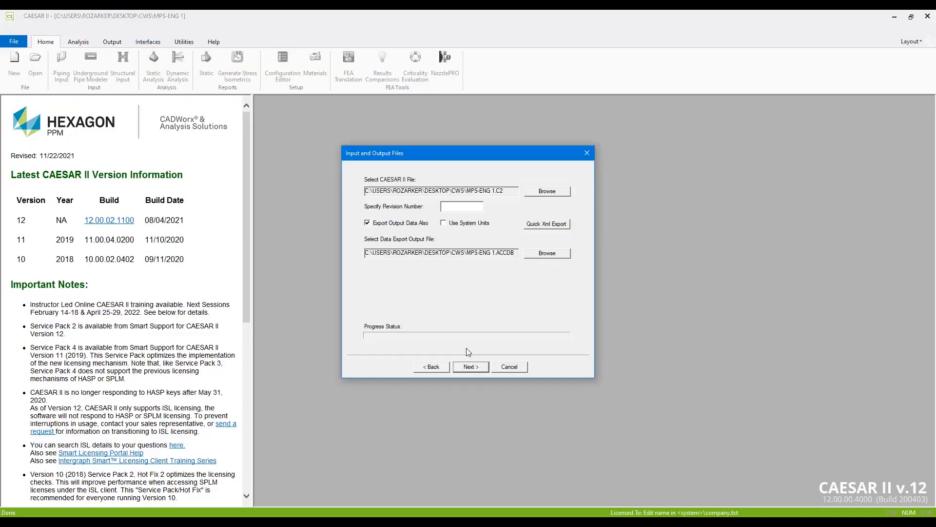
left_click(546, 253)
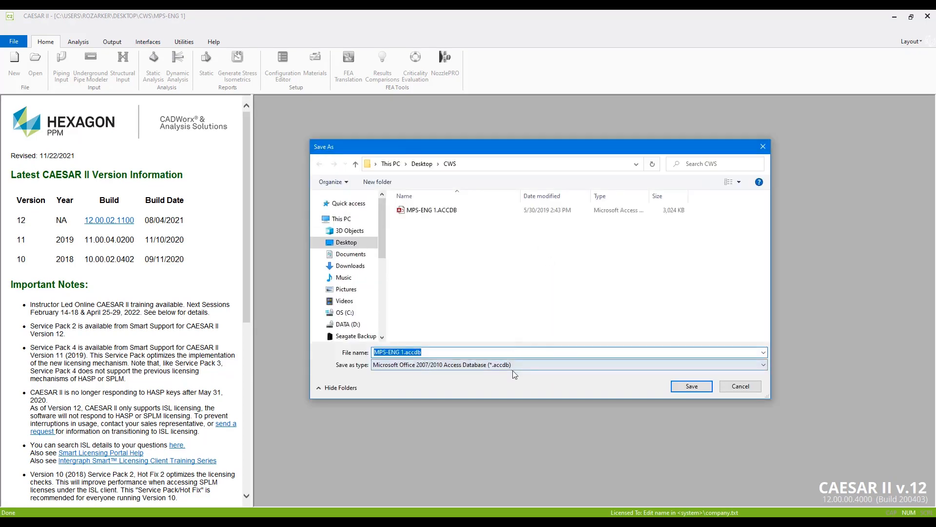
left_click(513, 365)
left_click(513, 384)
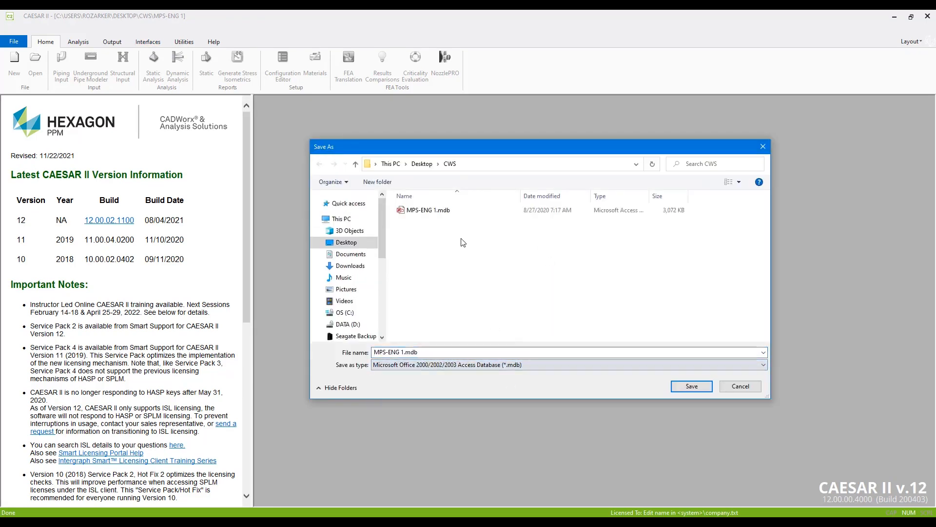
left_click(456, 214)
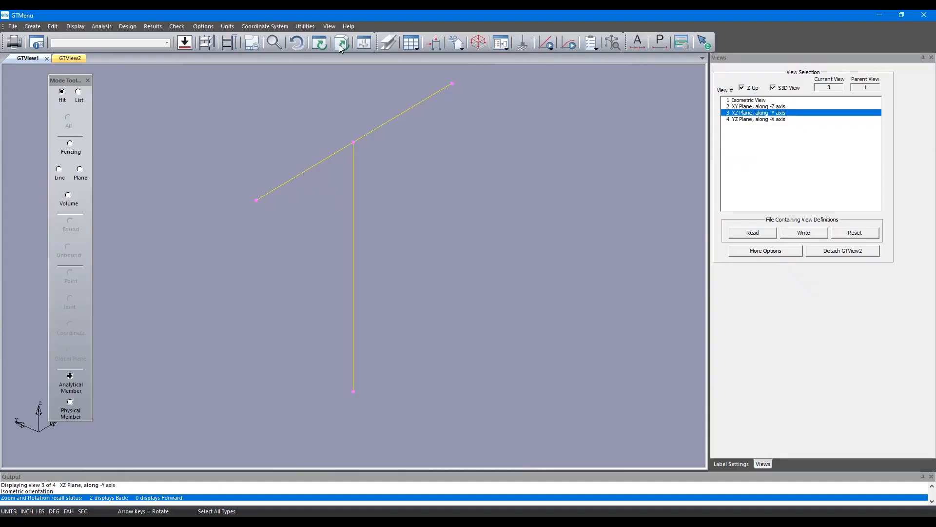
- In GTMenu, display the T-shaped steel frame's members as solid sections instead of lines
left_click(342, 43)
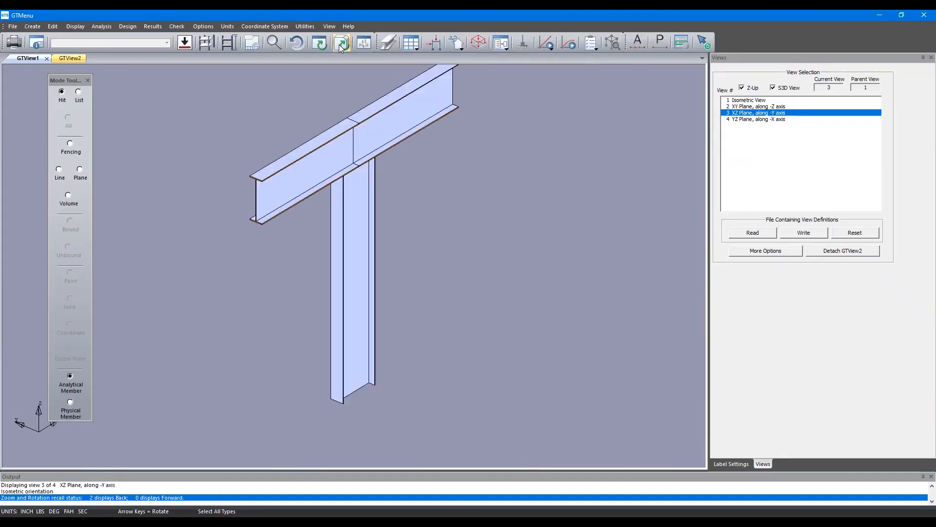
scroll(382, 246, "down", 5)
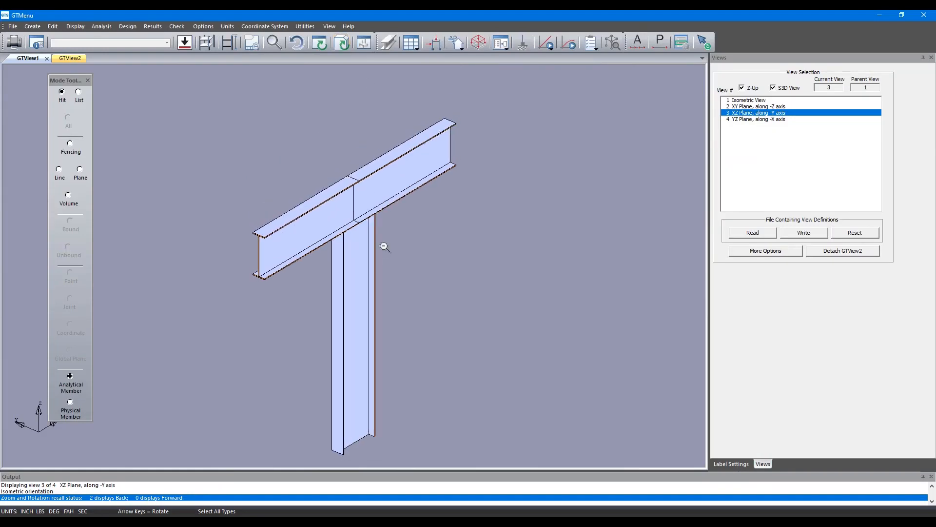
scroll(387, 244, "down", 3)
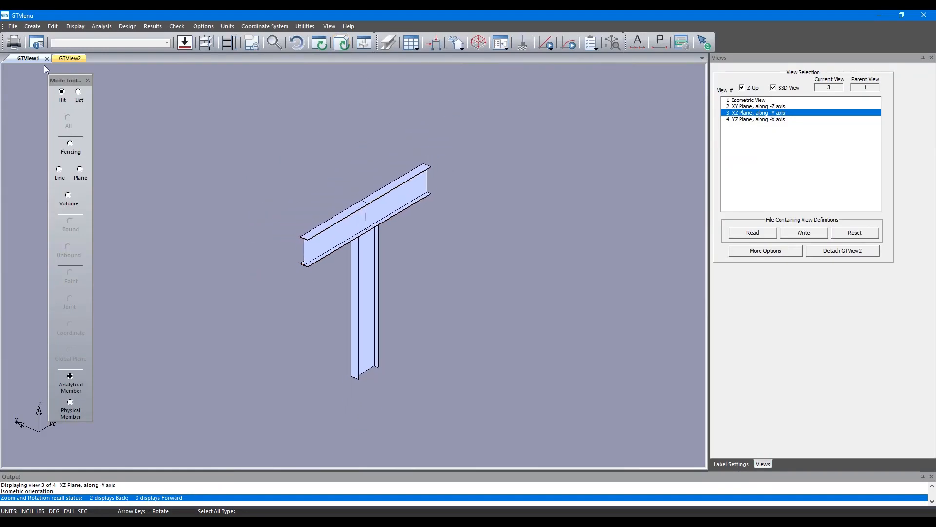
- Start a CAESAR II Piping Import and load MPS-ENG 1.mdb from the CWS folder on the Desktop
left_click(32, 28)
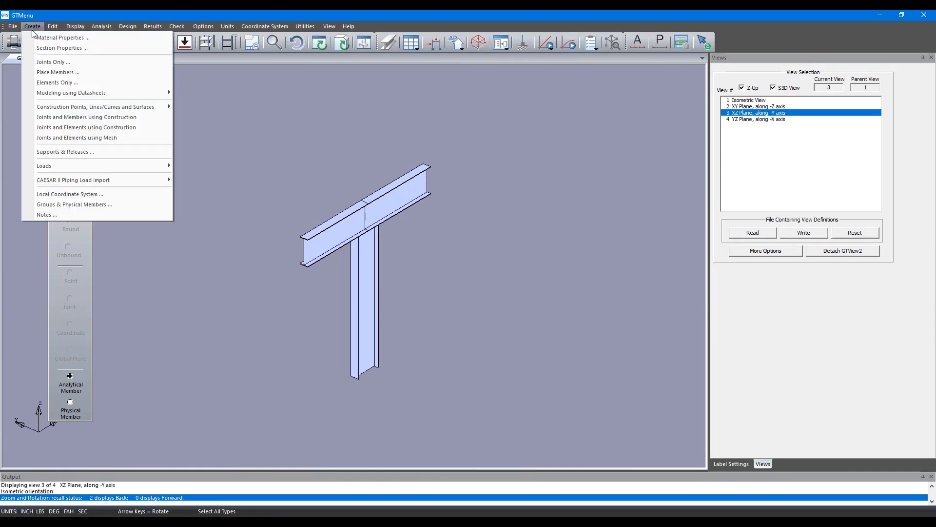
mouse_move(98, 167)
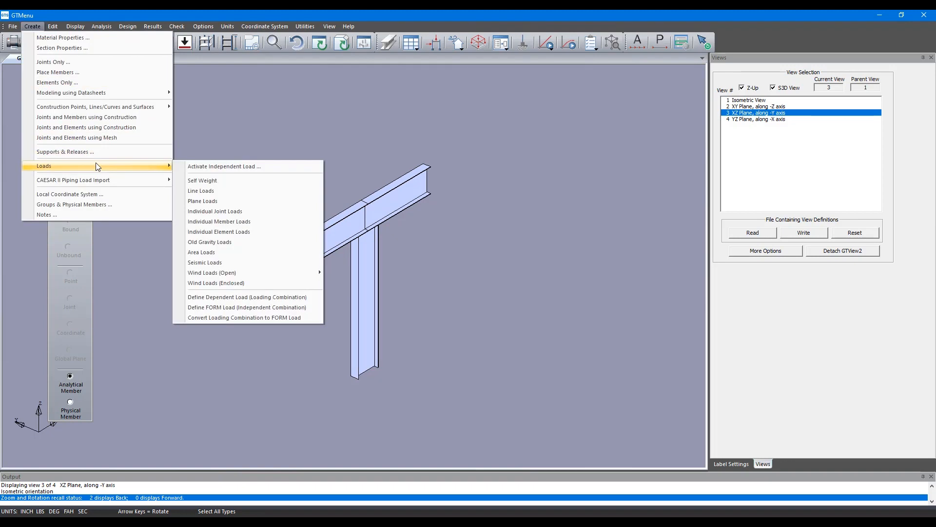
mouse_move(97, 183)
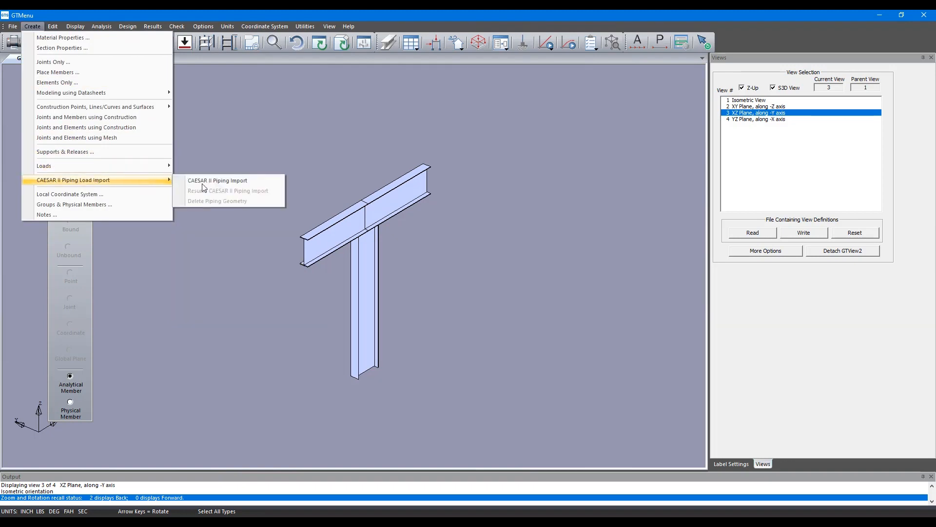
left_click(219, 187)
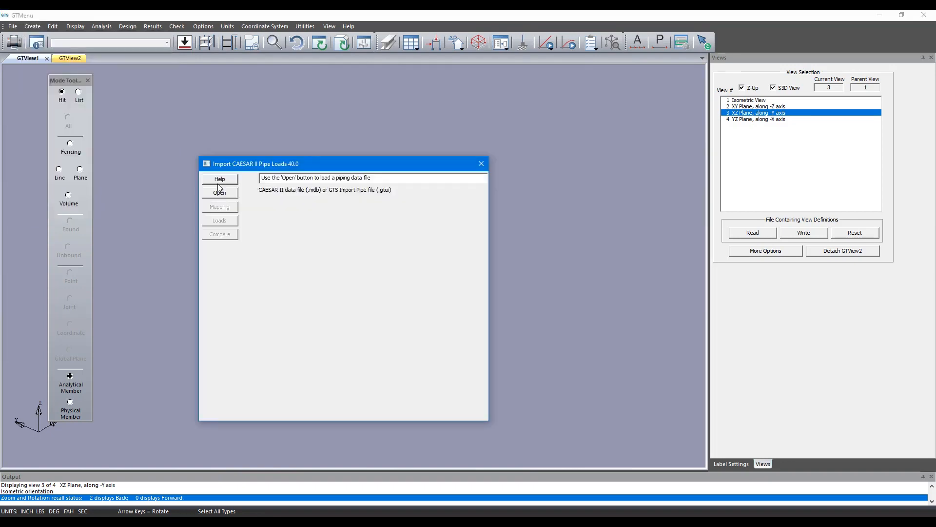
left_click(232, 196)
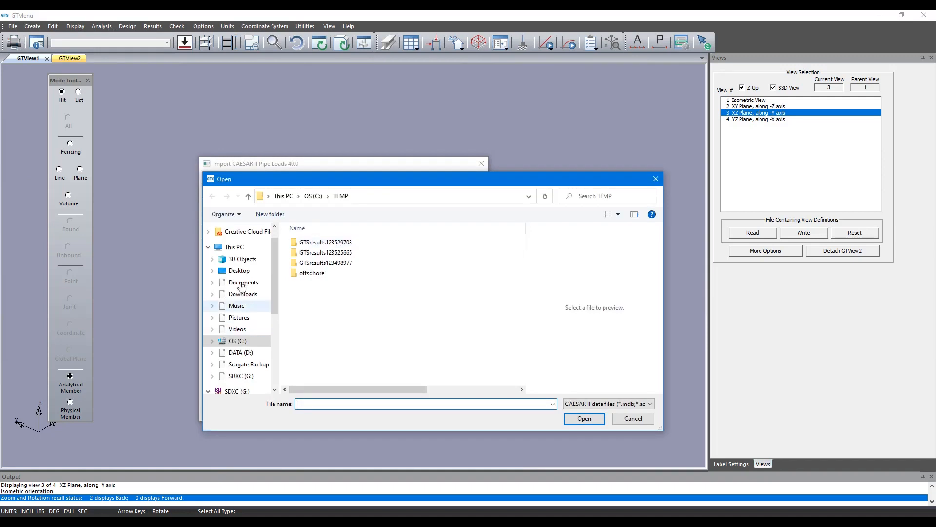
left_click(246, 276)
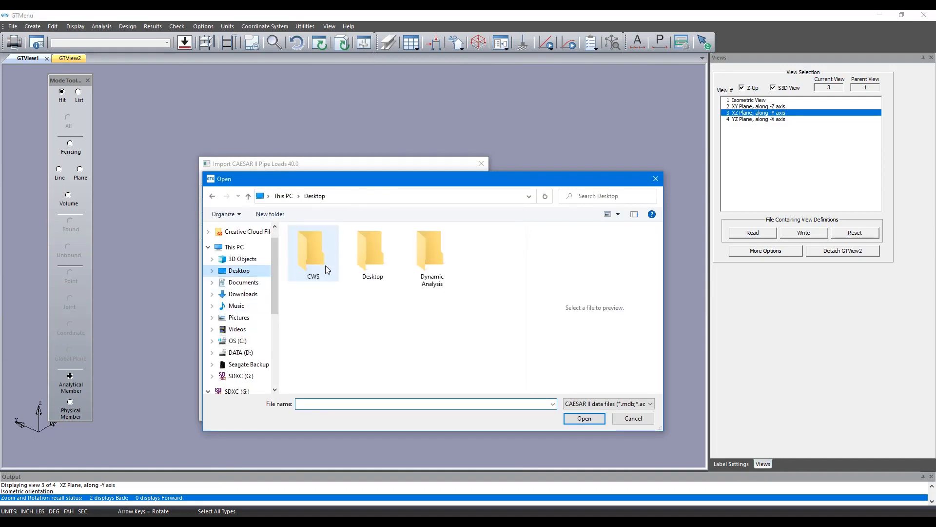
left_click(327, 264)
double_click(327, 264)
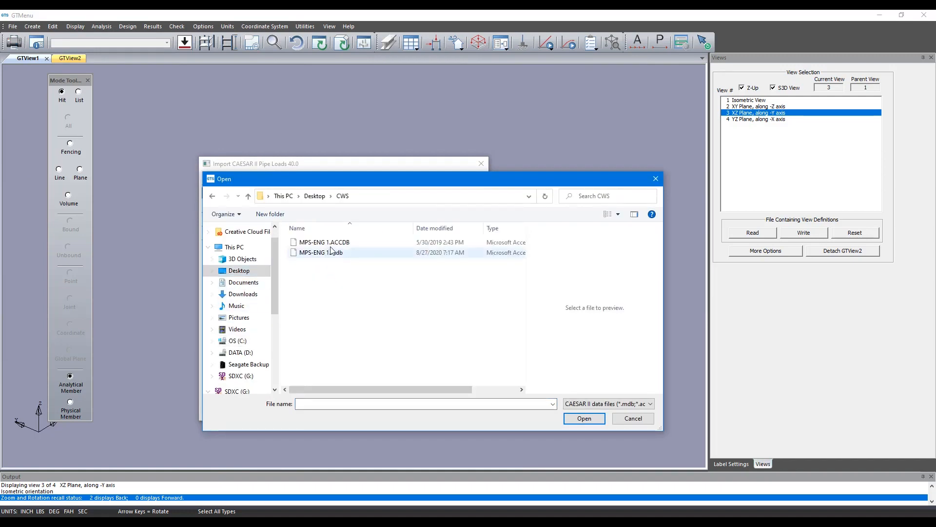
left_click(345, 254)
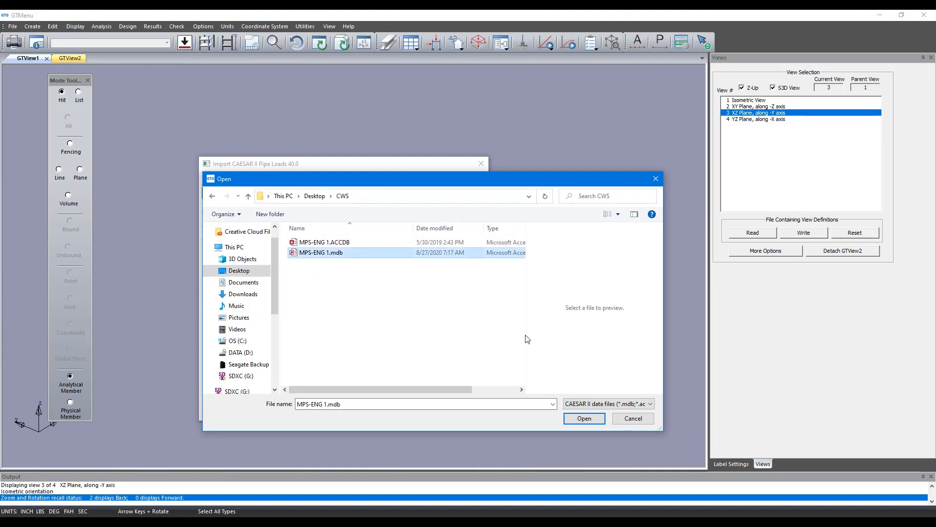
left_click(584, 418)
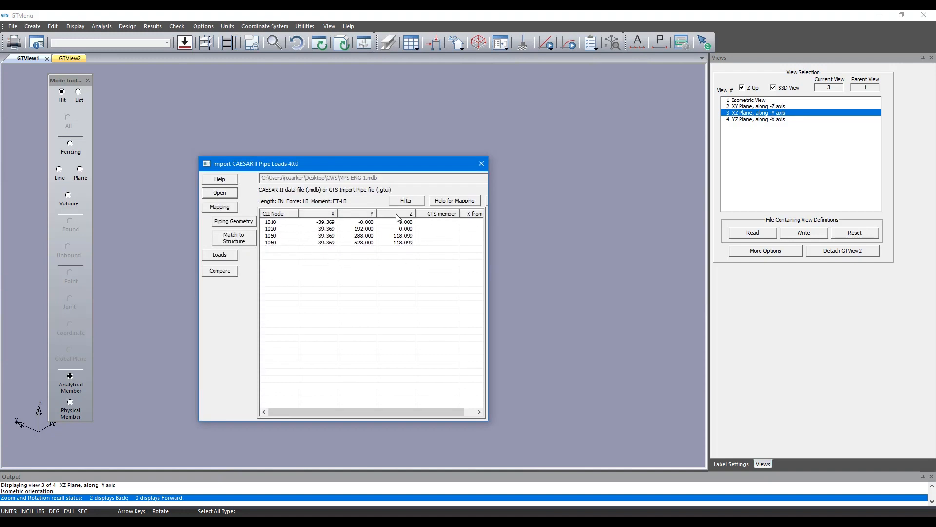
- Choose piping.gti in the Desktop's CWS folder as the piping geometry file to generate
left_click(286, 243)
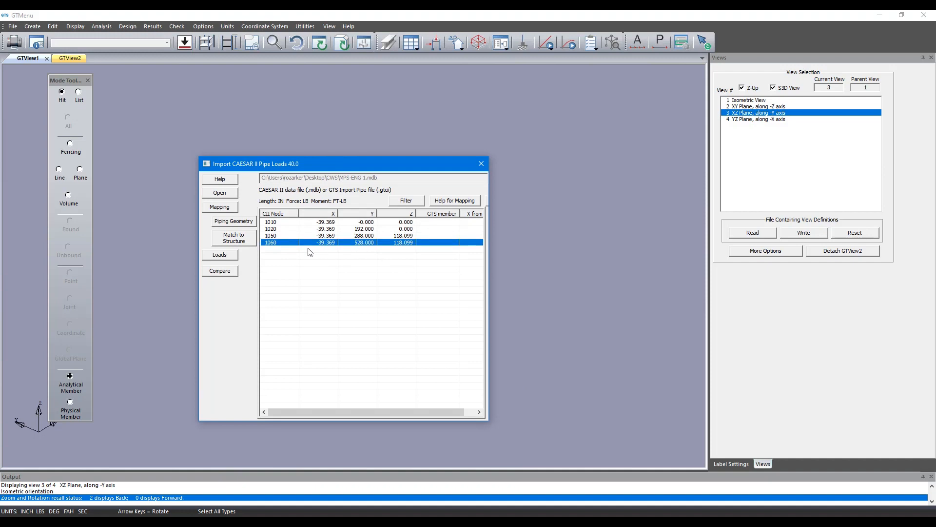
left_click(235, 222)
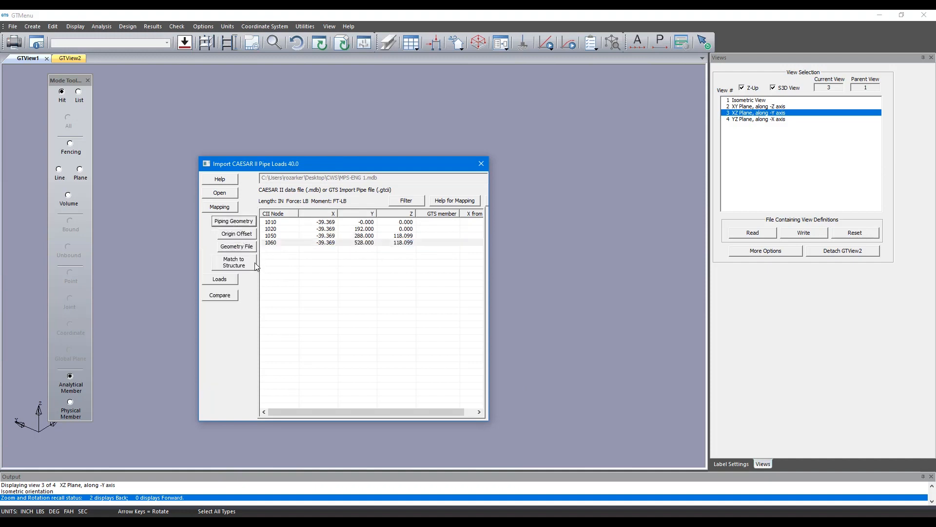
left_click(249, 247)
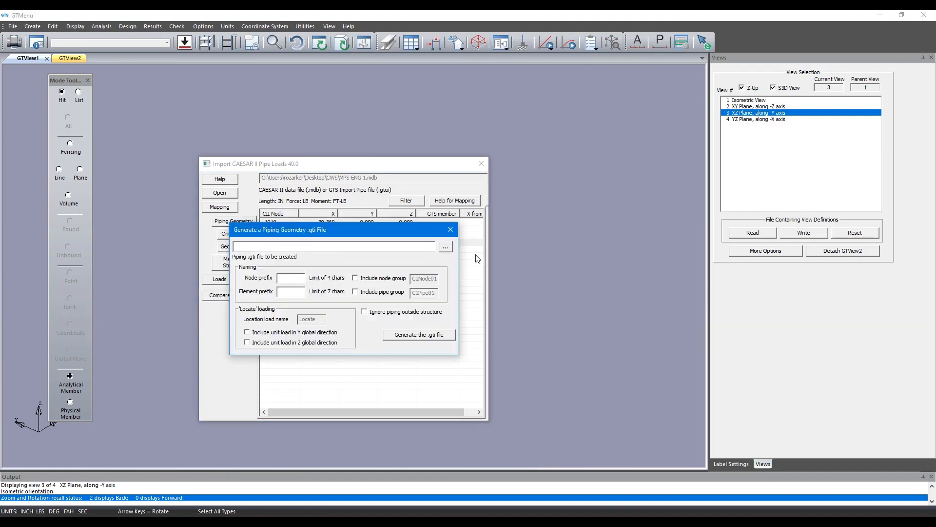
left_click(445, 247)
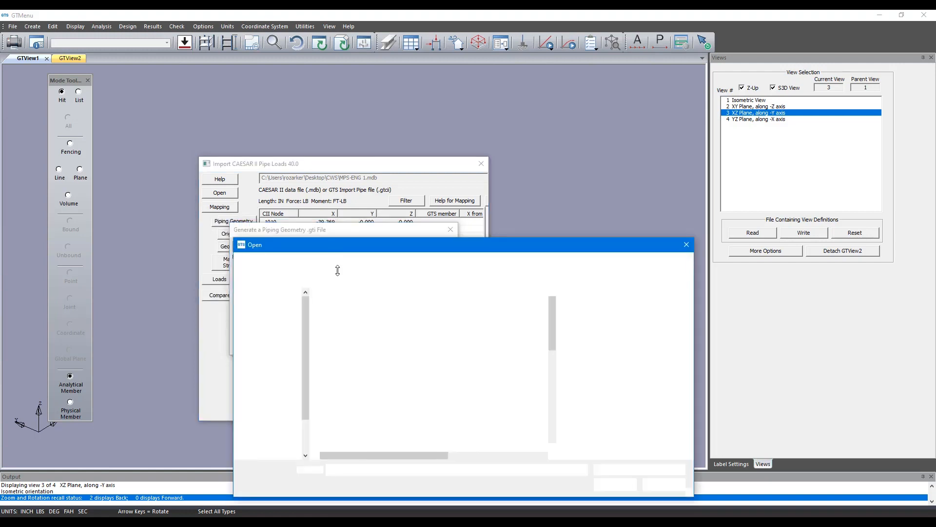
left_click(256, 326)
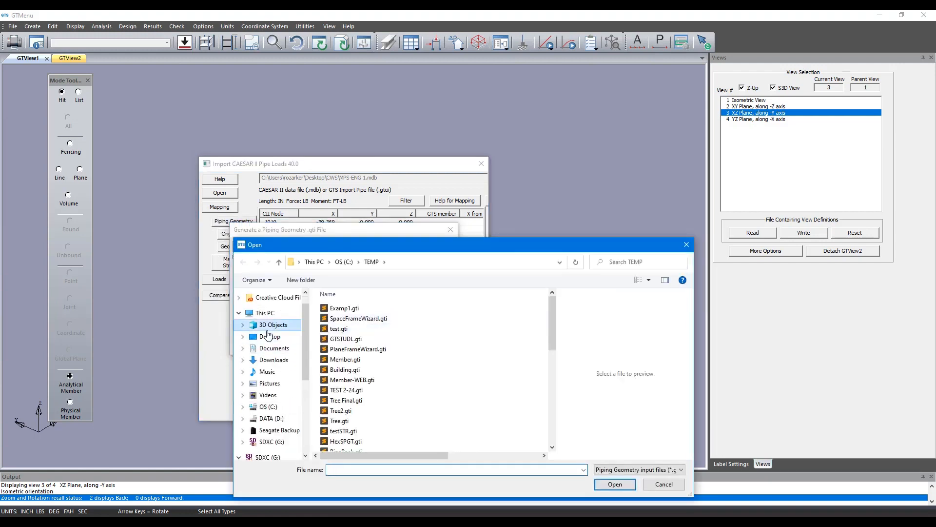
left_click(285, 336)
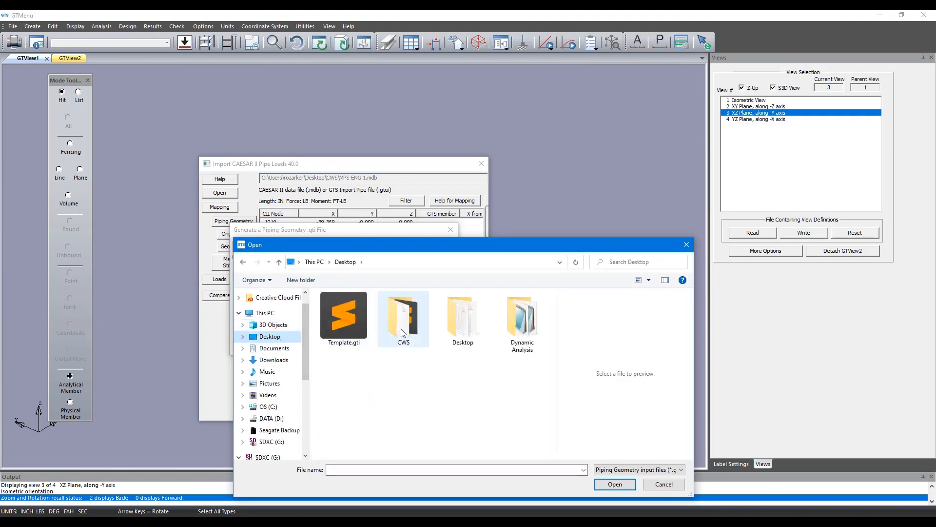
double_click(401, 316)
double_click(366, 328)
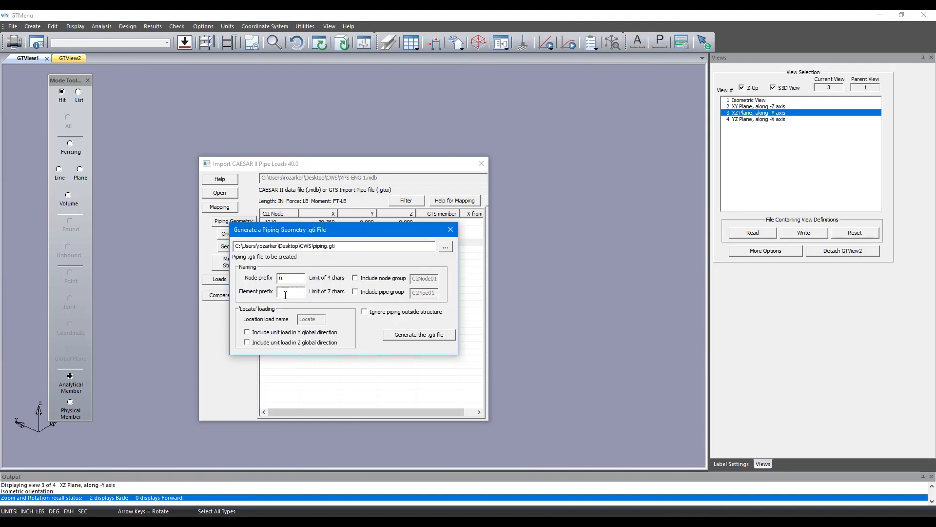
- Generate the piping geometry file with node prefix n and element prefix e, and open the written file for review
left_click(286, 294)
type("e")
left_click(419, 334)
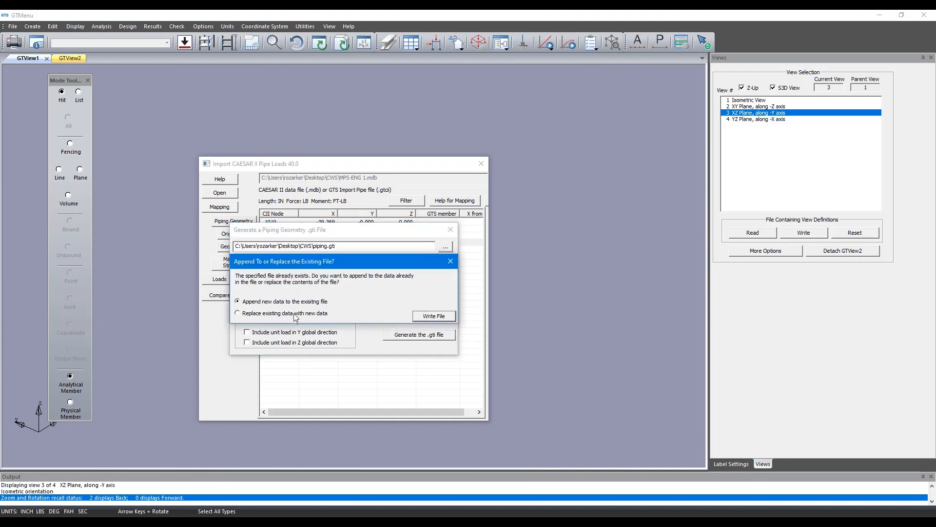
left_click(425, 316)
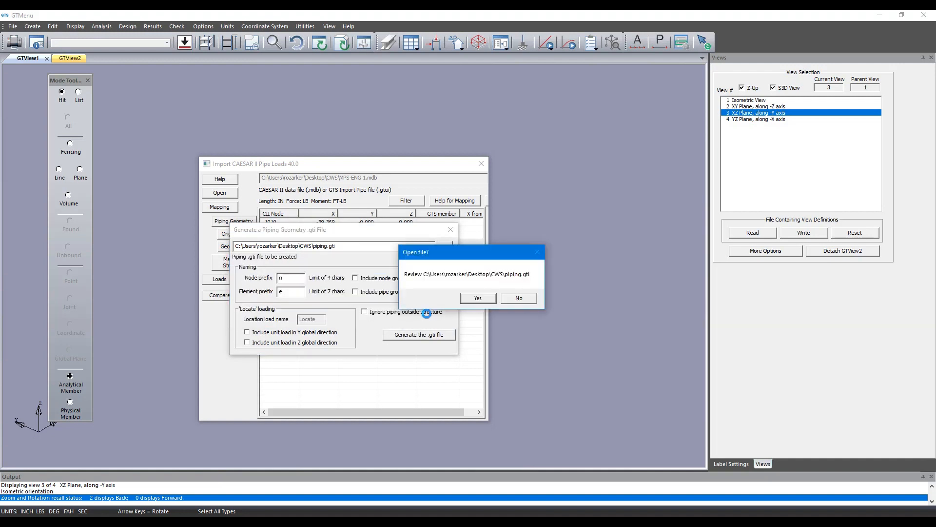
left_click(465, 295)
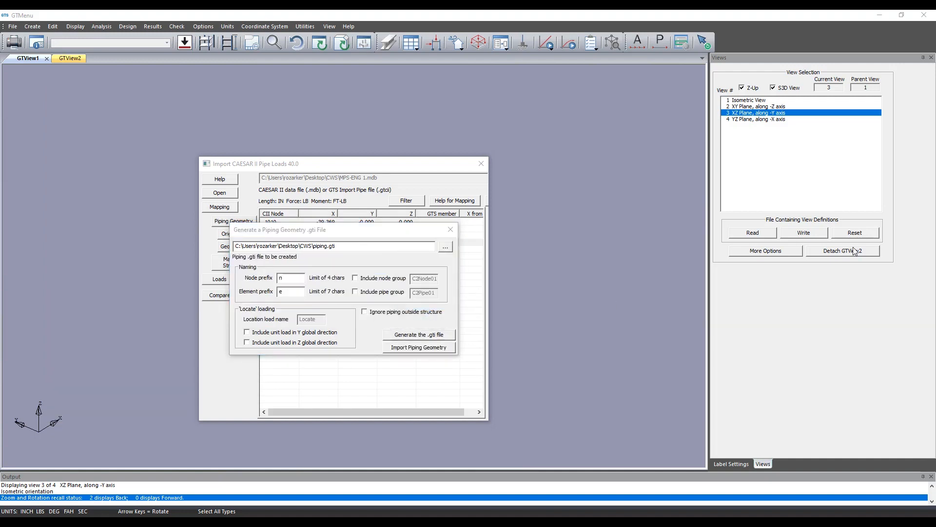
- Import the generated piping geometry into the structural model and show the combined model in isometric view
left_click(423, 347)
left_click(533, 305)
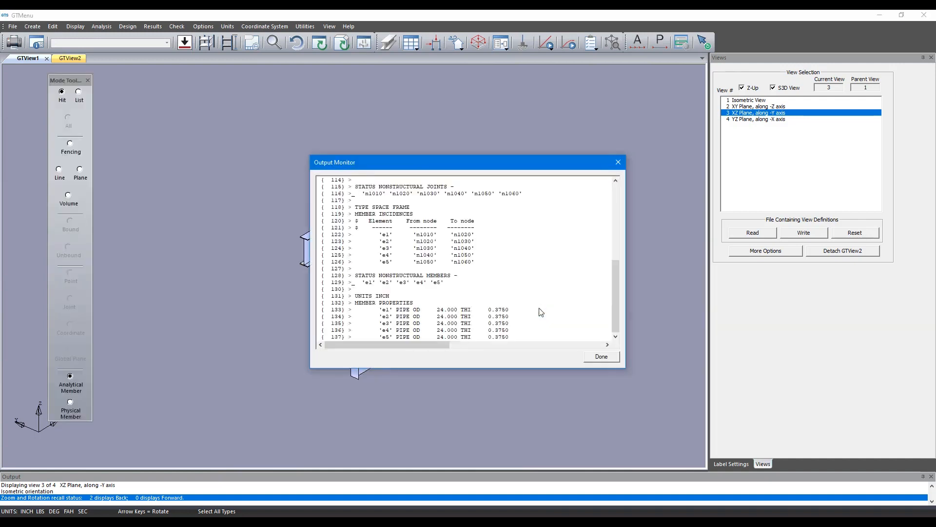
left_click(602, 369)
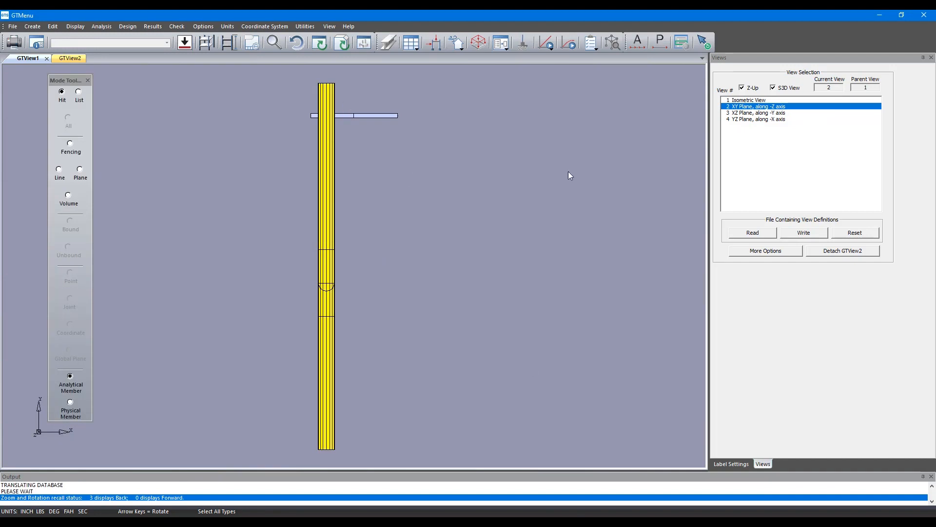
key("i")
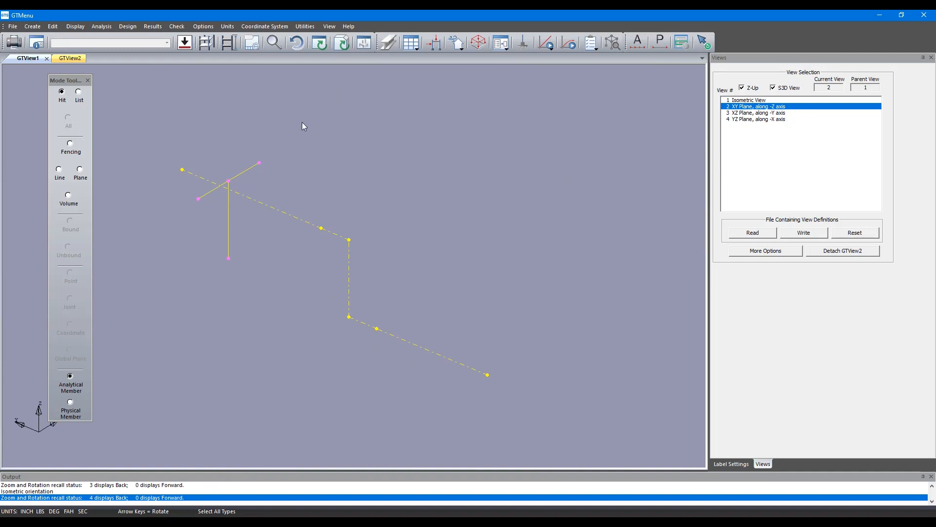
- Preview the combined model with solid member shapes, return to wireframe, and delete the imported piping geometry
left_click(343, 42)
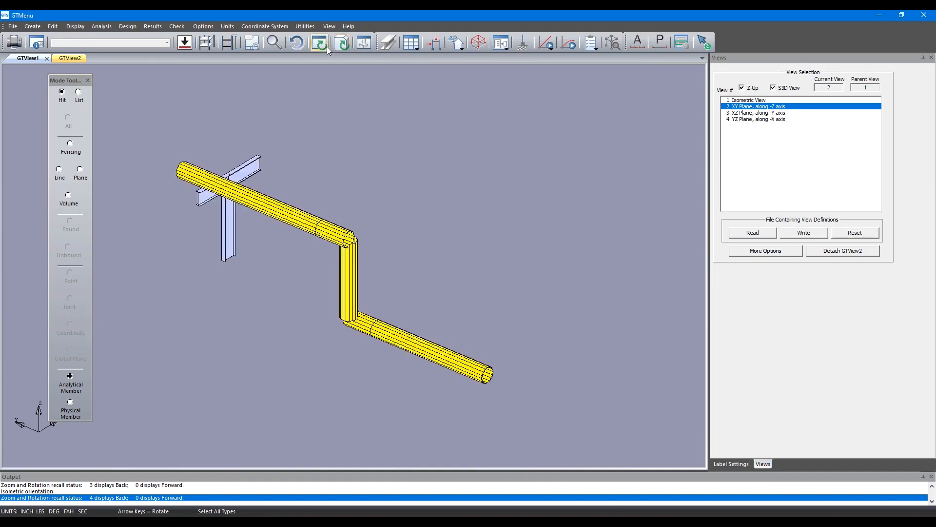
left_click(327, 47)
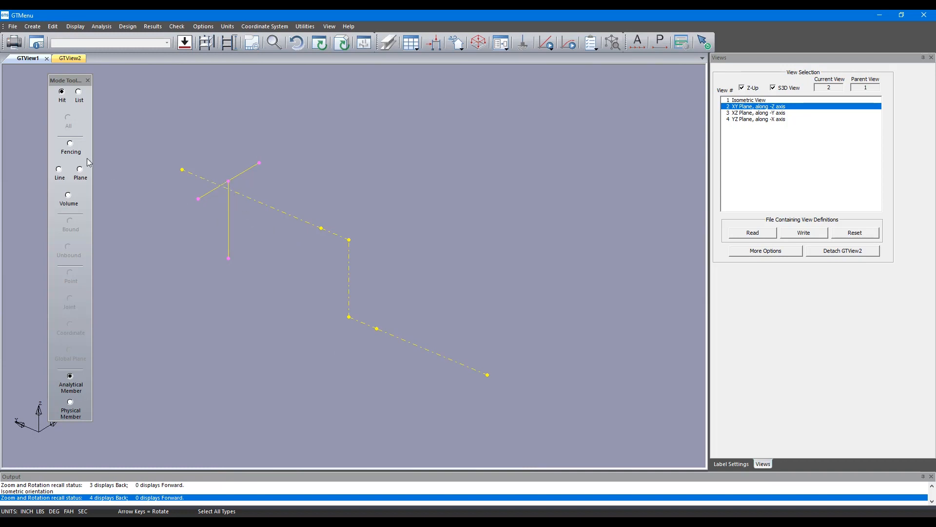
left_click(51, 27)
mouse_move(33, 27)
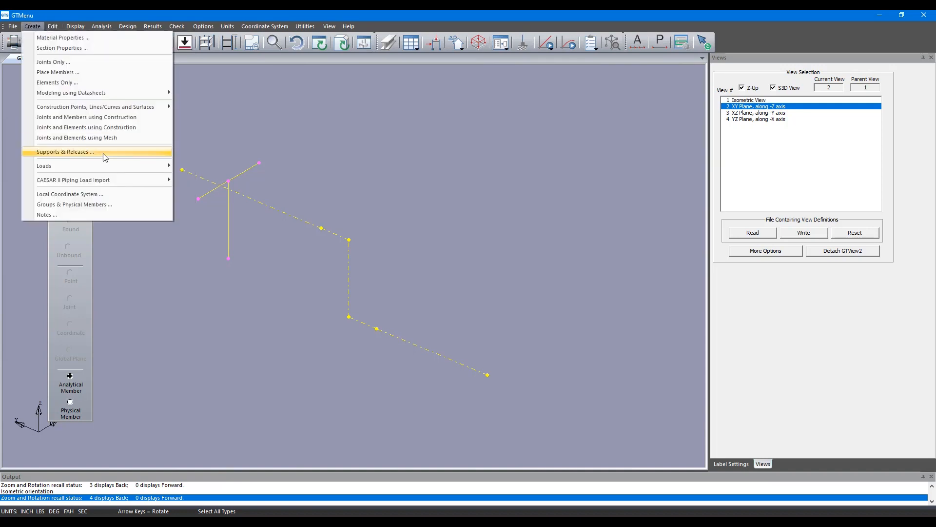
mouse_move(152, 187)
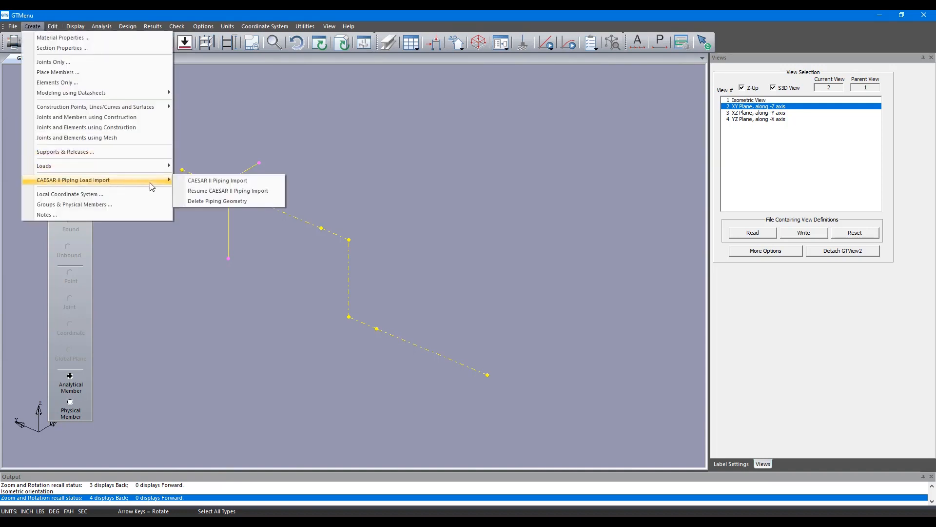
left_click(233, 200)
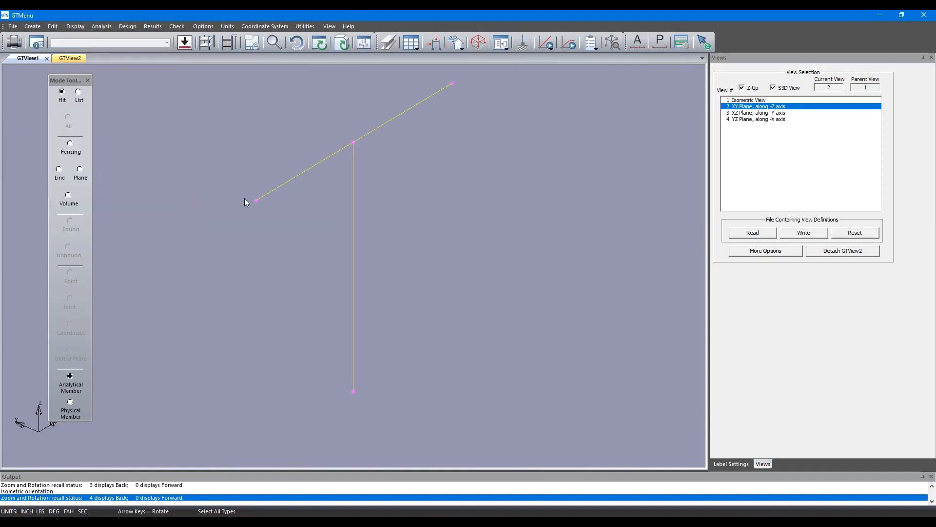
- Match the CAESAR II nodes to perpendicular members only, with gravity axis Z and 100 inches for structure tolerance and member proximity; save the mapping
left_click(32, 26)
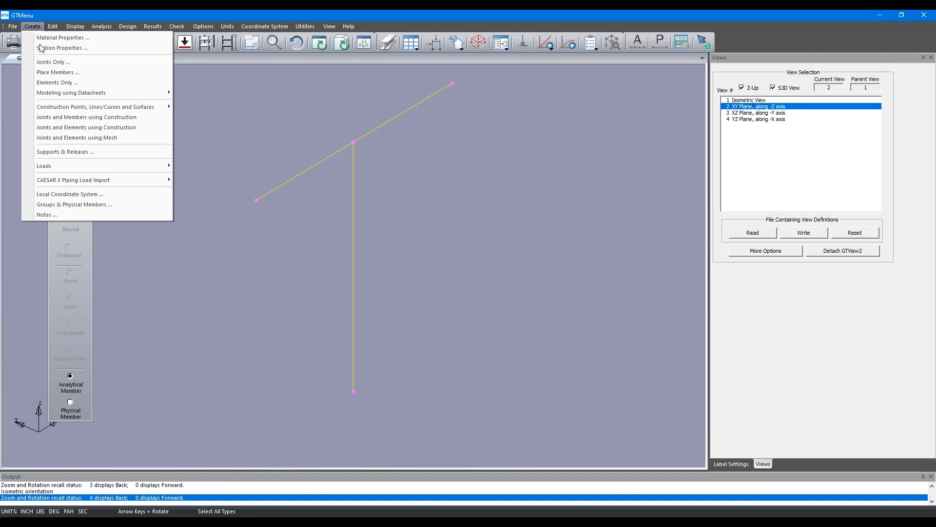
mouse_move(89, 181)
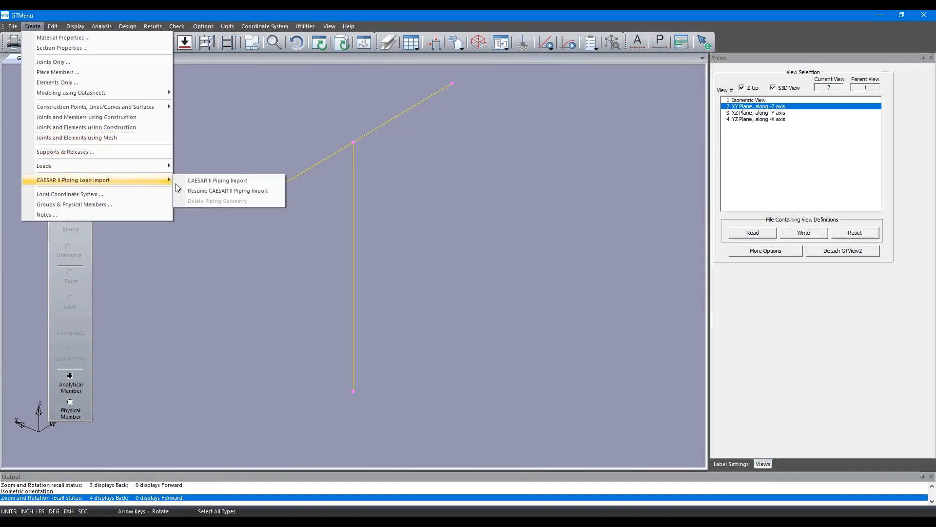
left_click(238, 181)
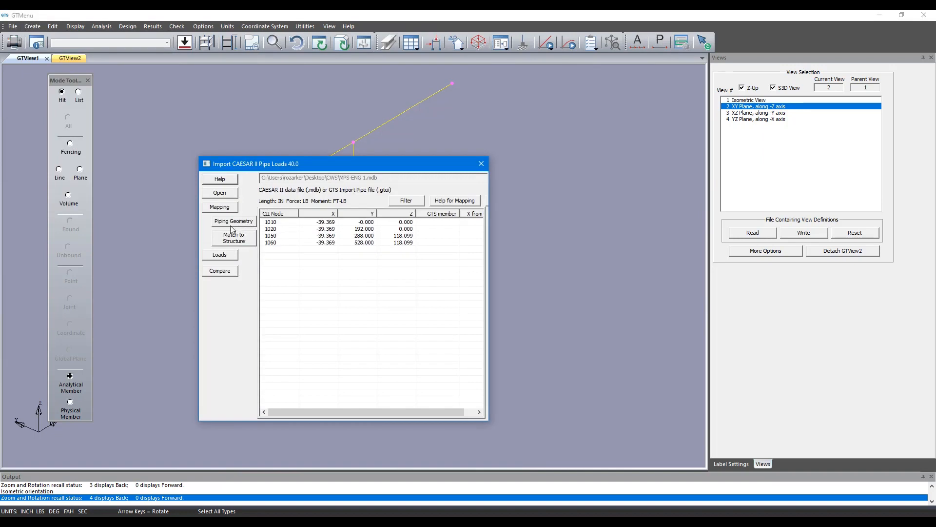
left_click(246, 244)
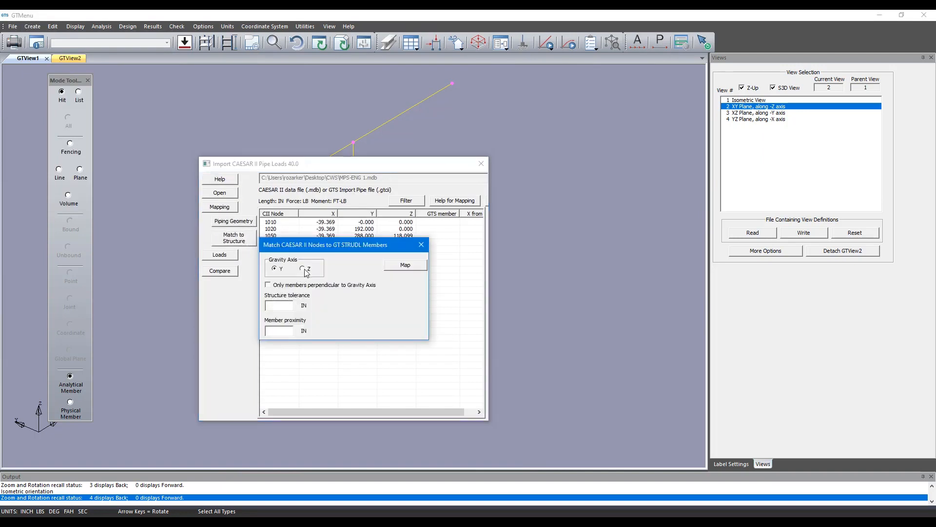
left_click(304, 269)
left_click(268, 285)
left_click(291, 332)
left_click(402, 267)
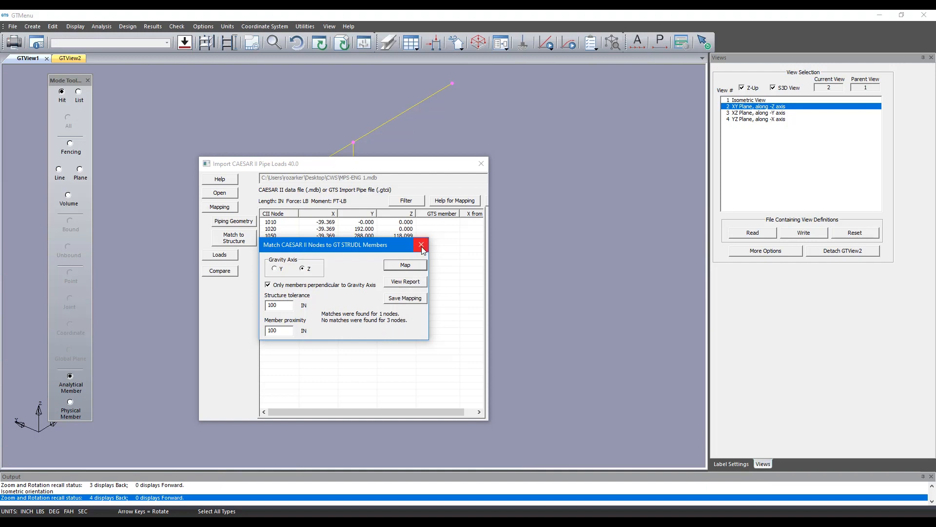
left_click(412, 300)
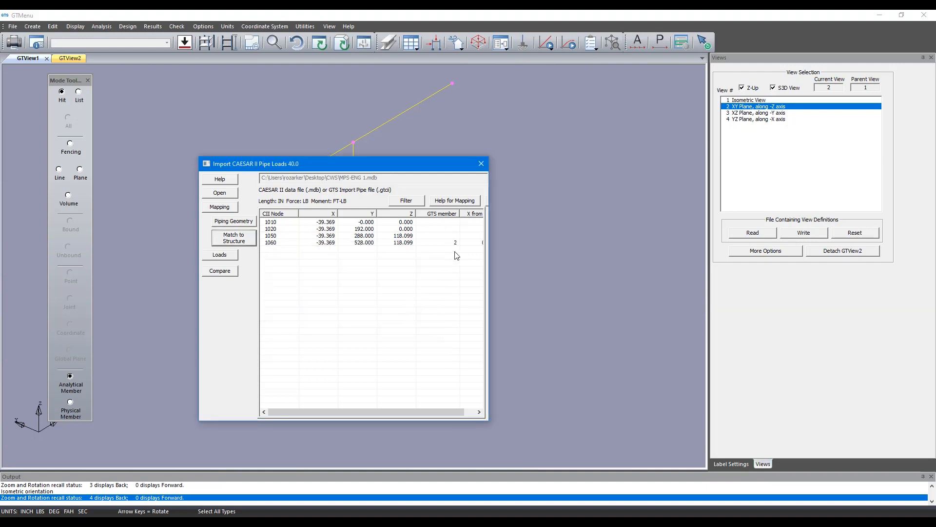
- Examine the member mapping and distance from start for node 1060, and the piping loads listed at that node
left_click(272, 243)
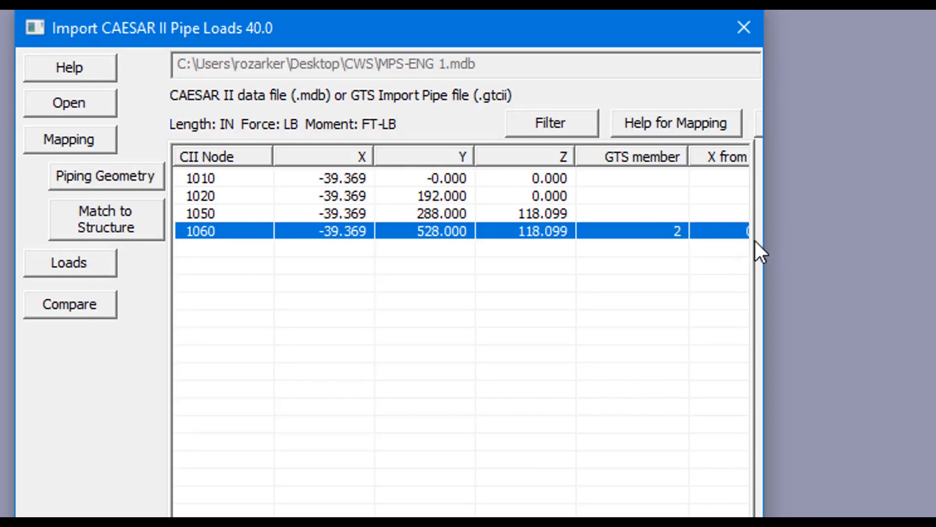
left_click_drag(762, 242, 905, 261)
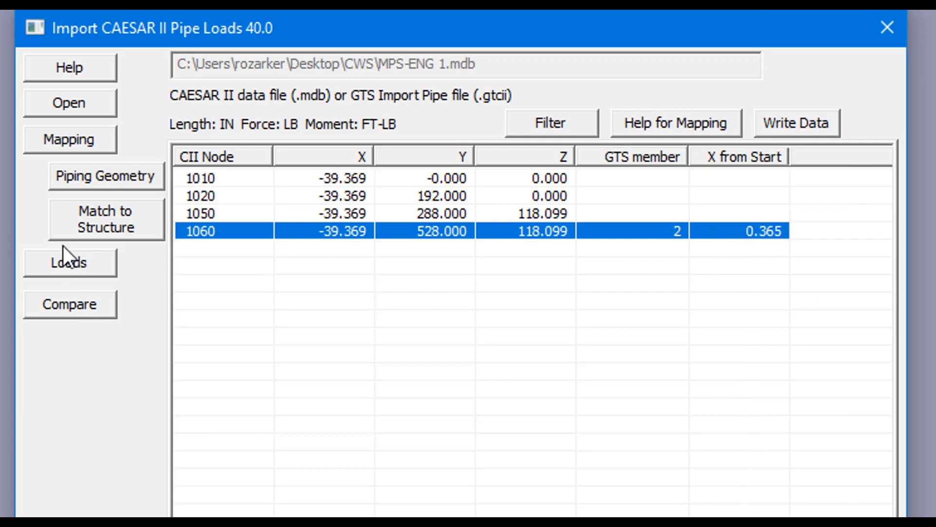
left_click(89, 269)
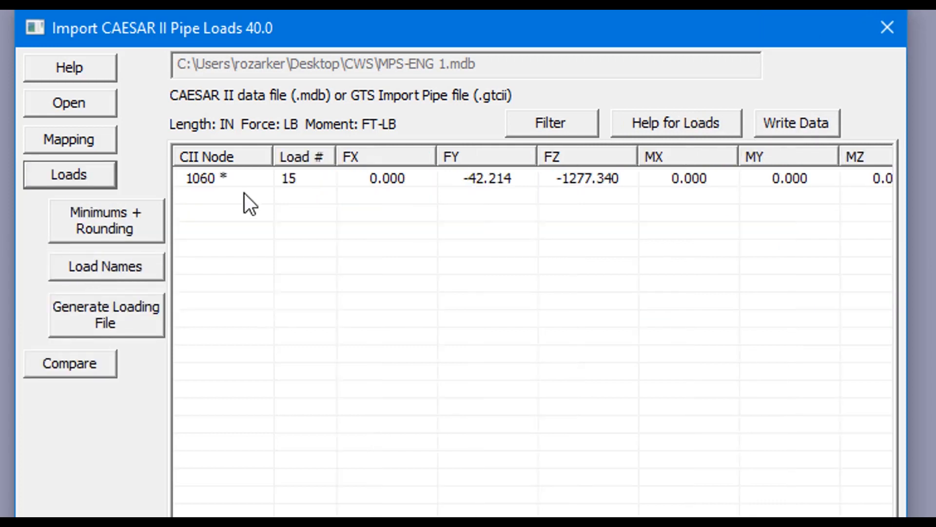
left_click(232, 177)
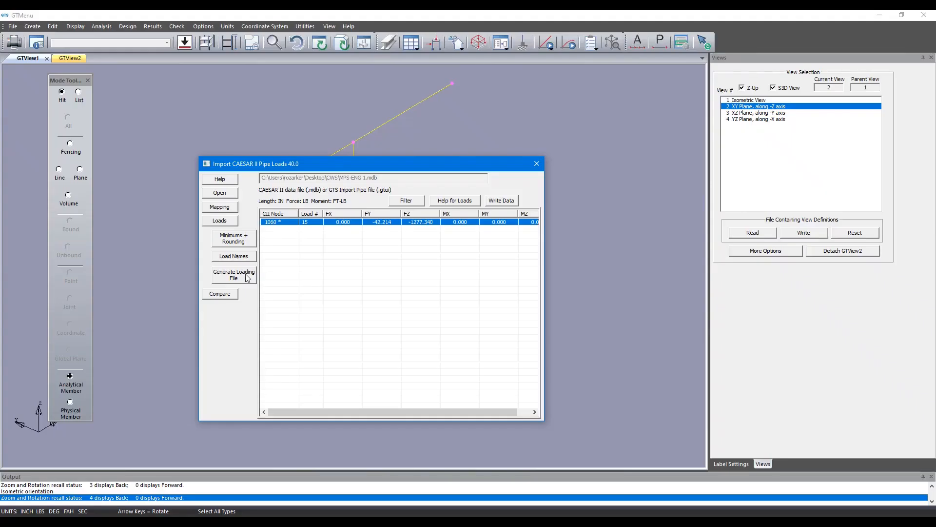
- Set the loading file to generate as loads.gti in the Desktop's CWS folder
left_click(133, 314)
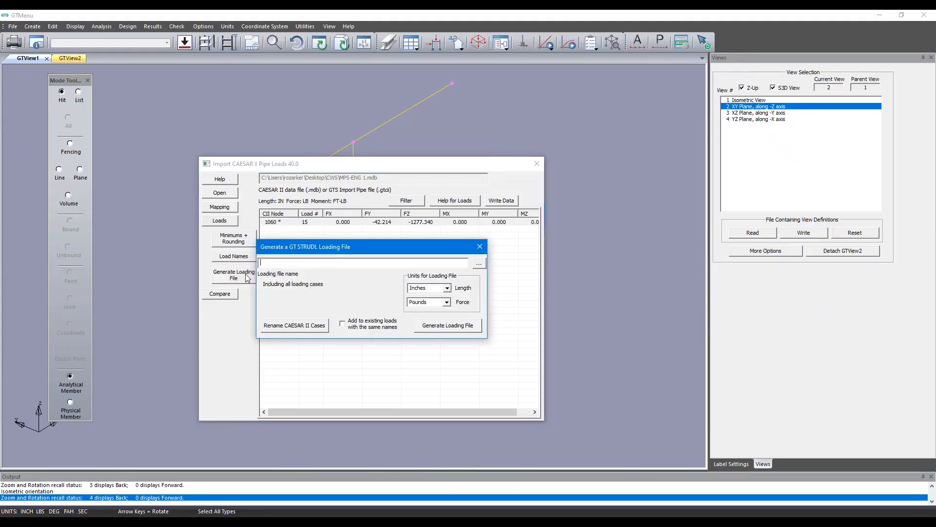
left_click(479, 263)
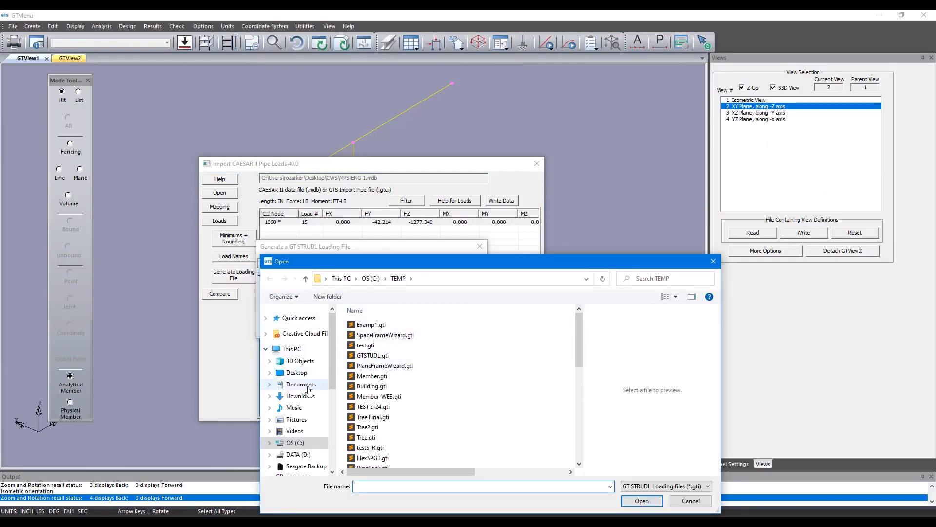
left_click(295, 372)
left_click(388, 338)
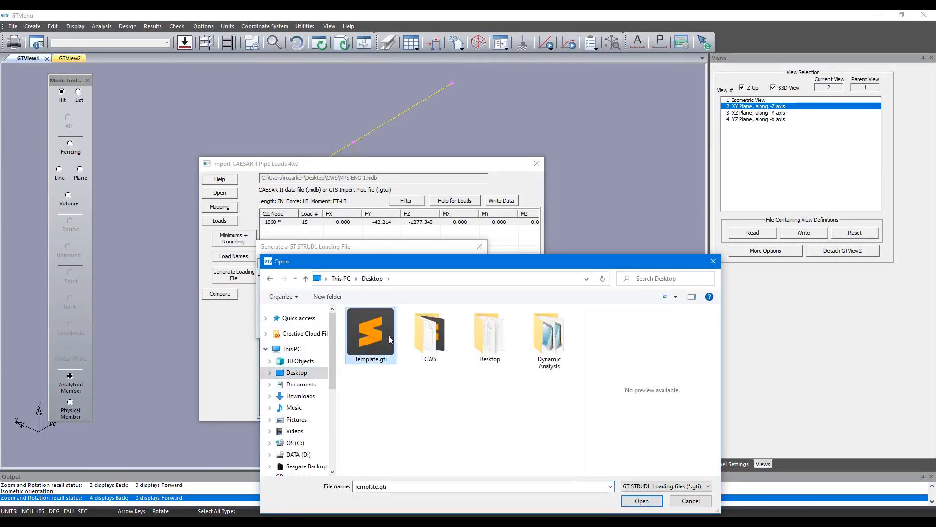
double_click(430, 336)
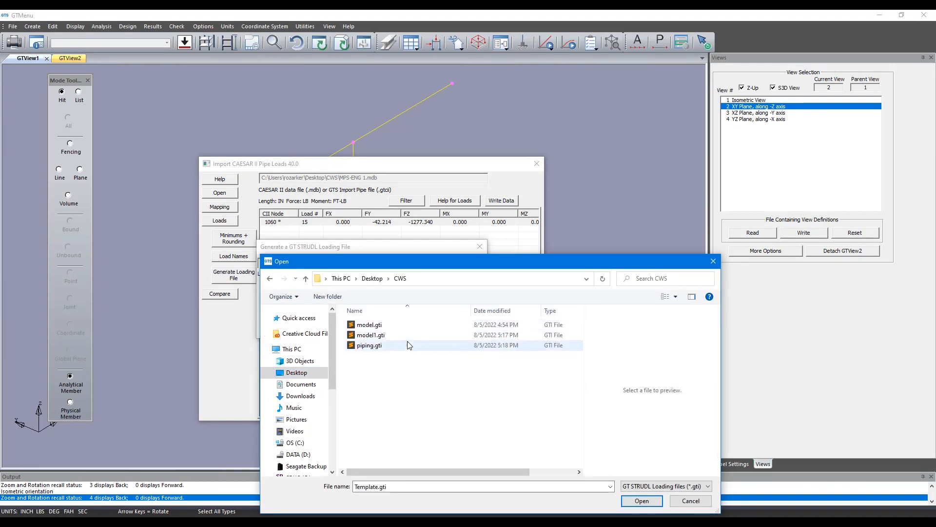
key("Tab")
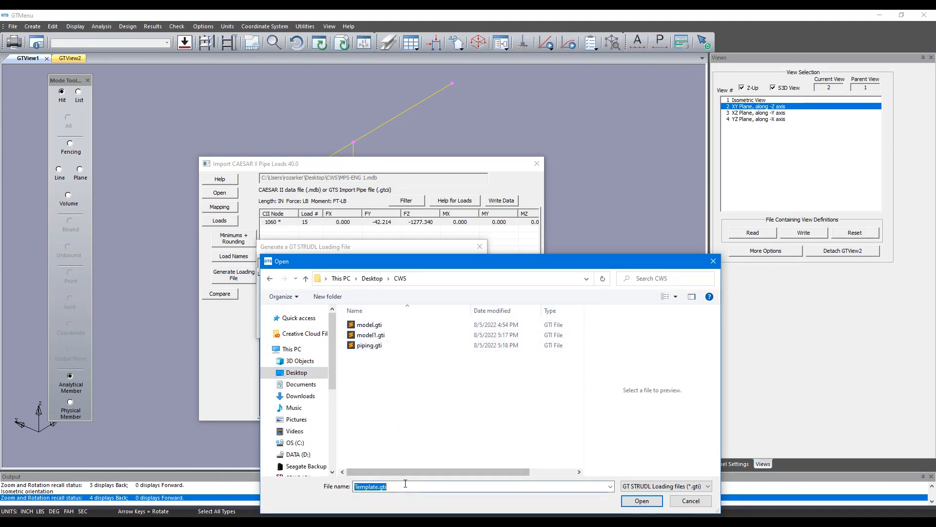
type("loa")
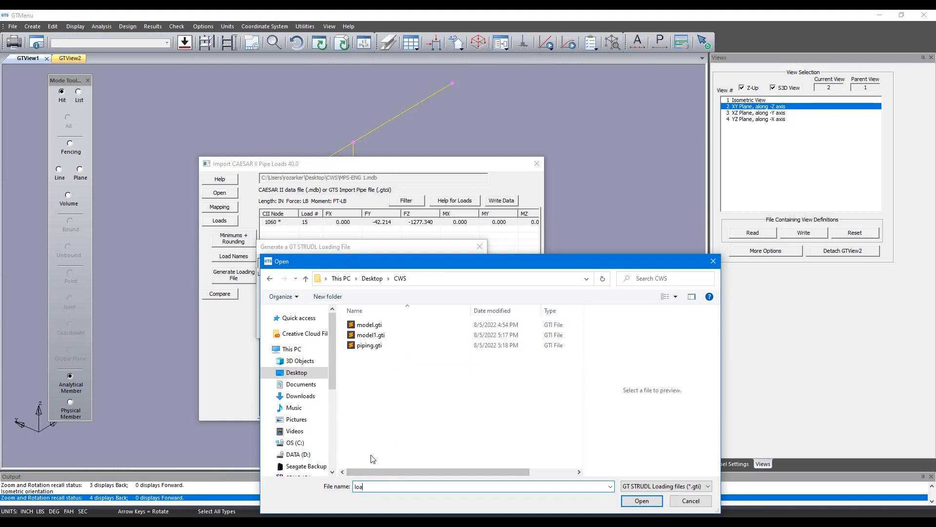
type("ds")
key("Return")
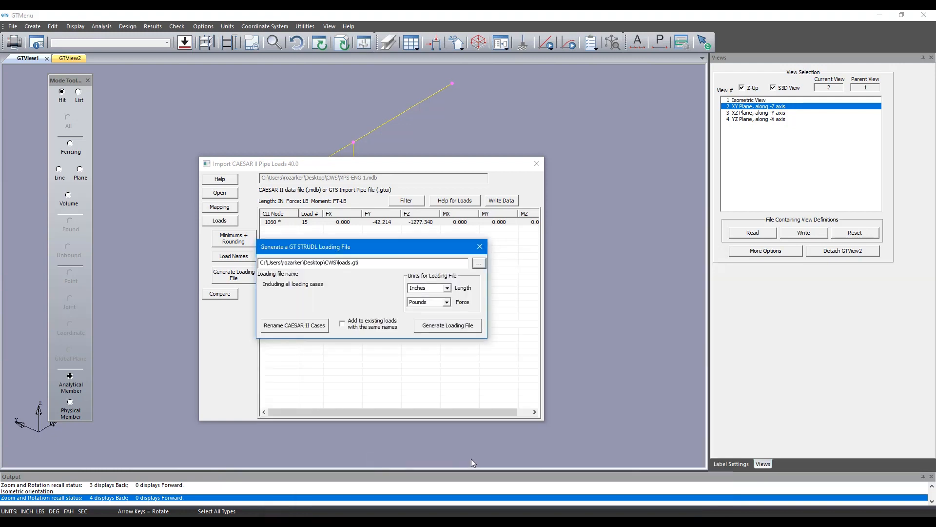
- Generate the loading file and review its node 1060 reactions applied to member 2
left_click(447, 326)
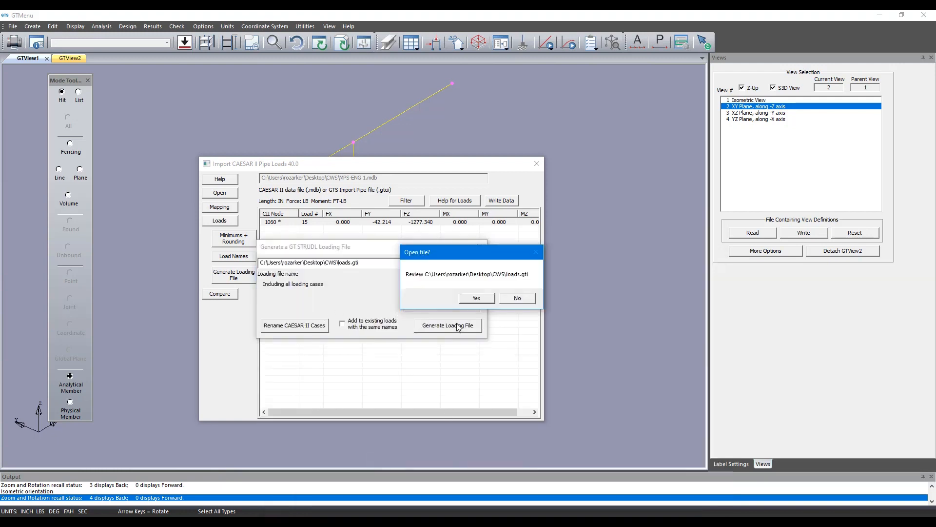
left_click(479, 297)
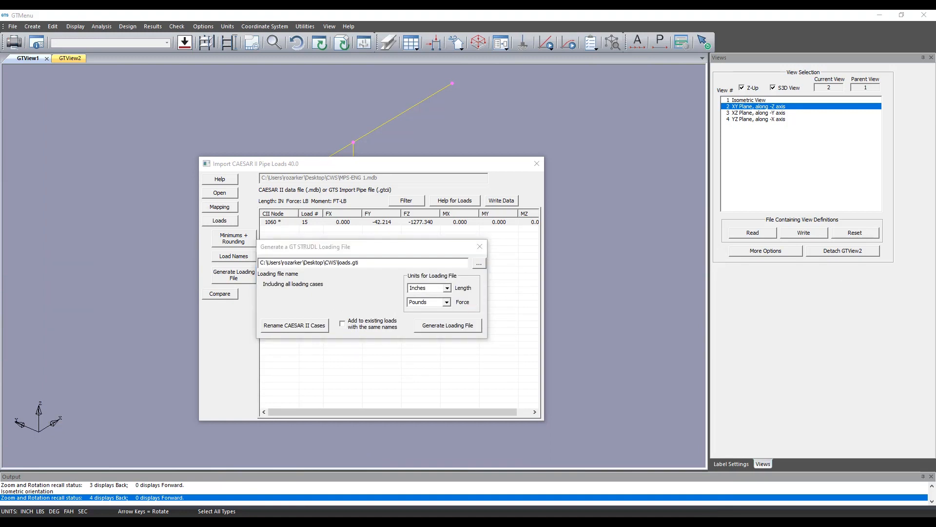
left_click_drag(935, 168, 308, 131)
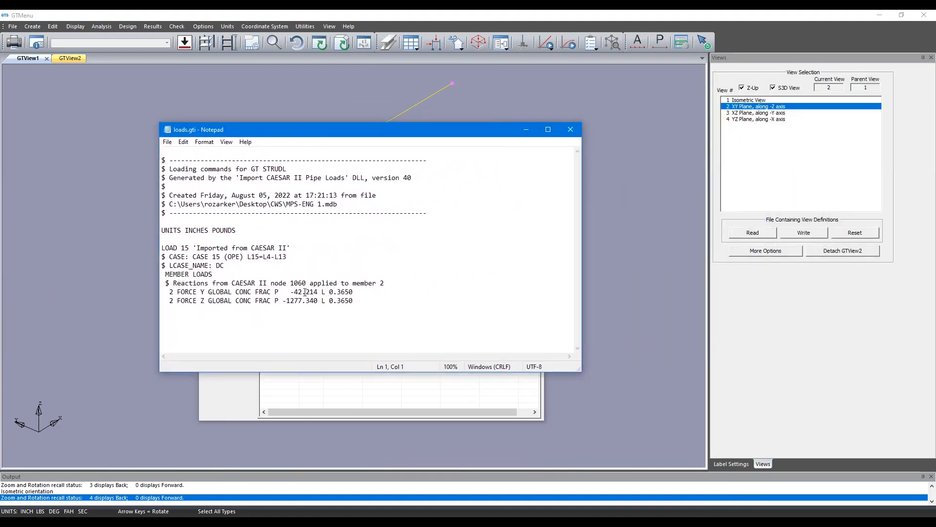
left_click_drag(270, 285, 306, 286)
left_click_drag(348, 283, 420, 279)
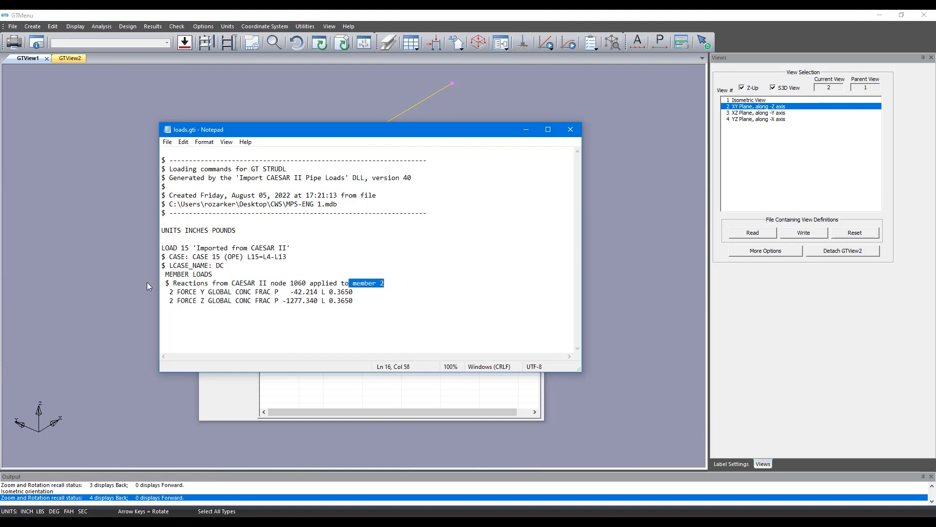
left_click_drag(173, 292, 324, 308)
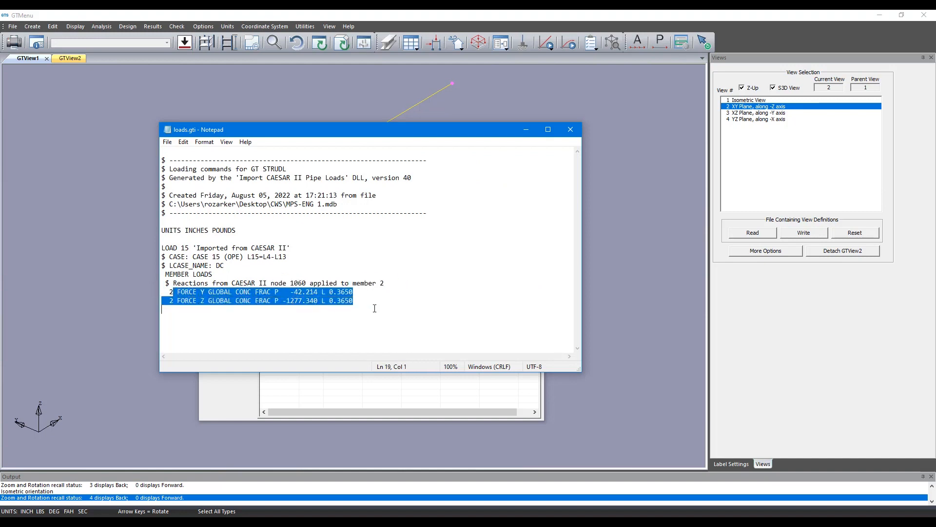
left_click(570, 129)
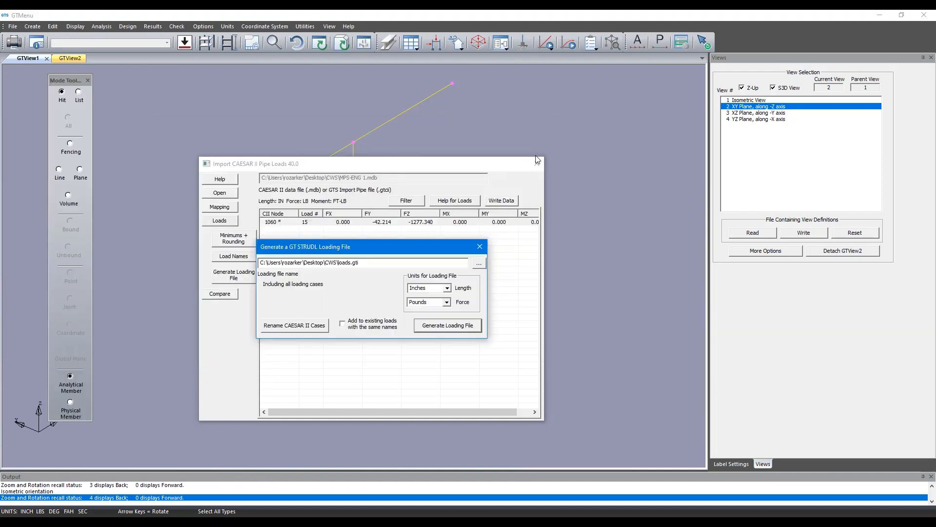
- Close the loading file generator and the CAESAR II pipe loads import
left_click(480, 248)
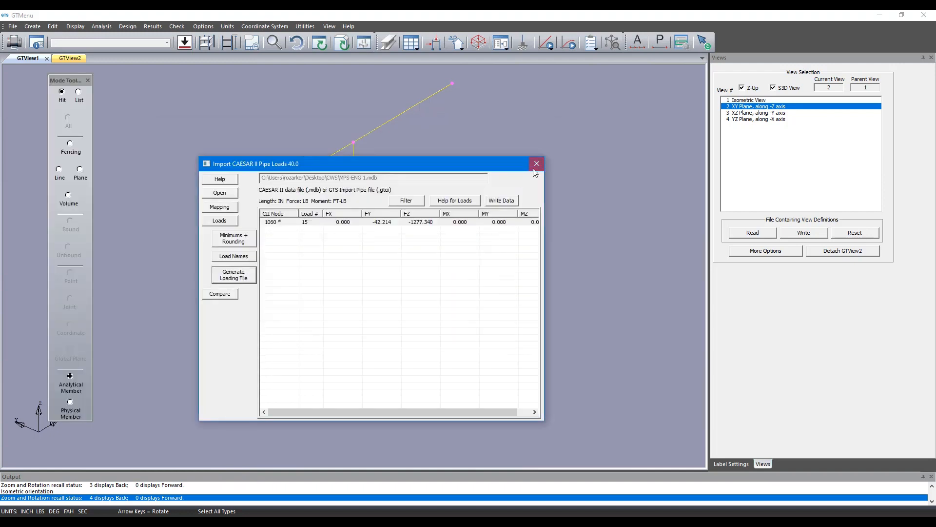
left_click(537, 164)
left_click(497, 299)
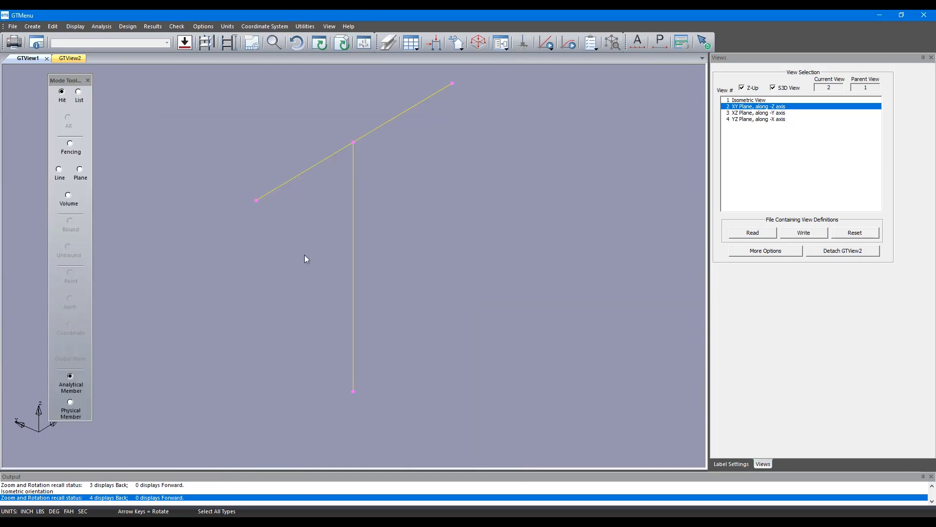
- Read the loads.gti input file from the Desktop's CWS folder into the model, committing the pending changes
left_click(12, 28)
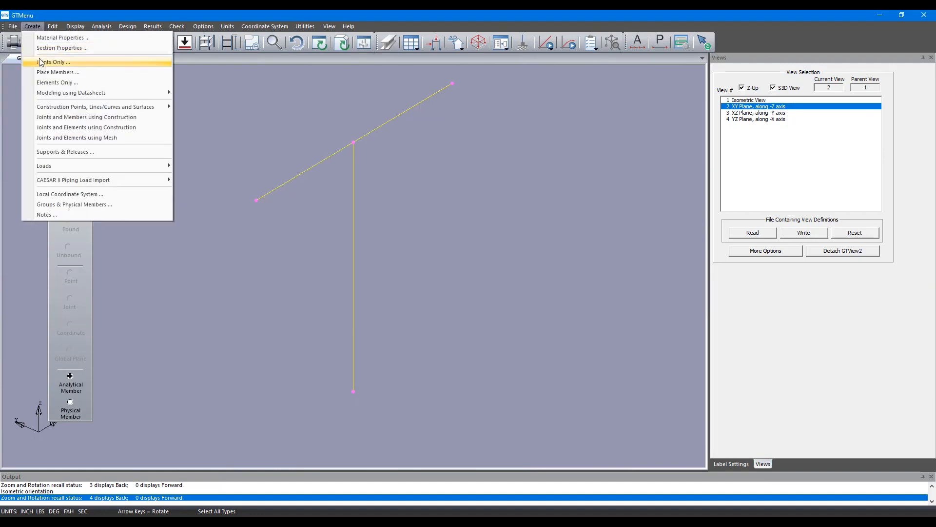
left_click(10, 29)
left_click(12, 27)
left_click(44, 58)
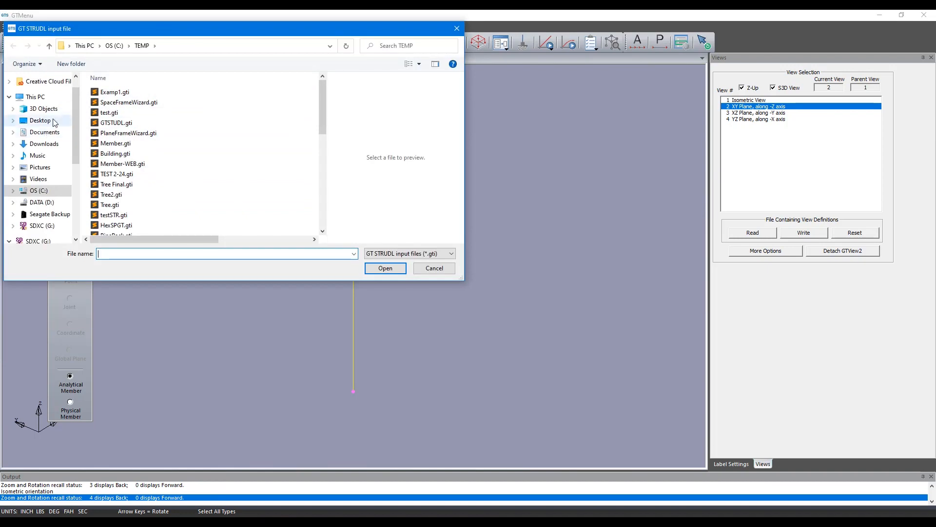
left_click(60, 122)
double_click(186, 101)
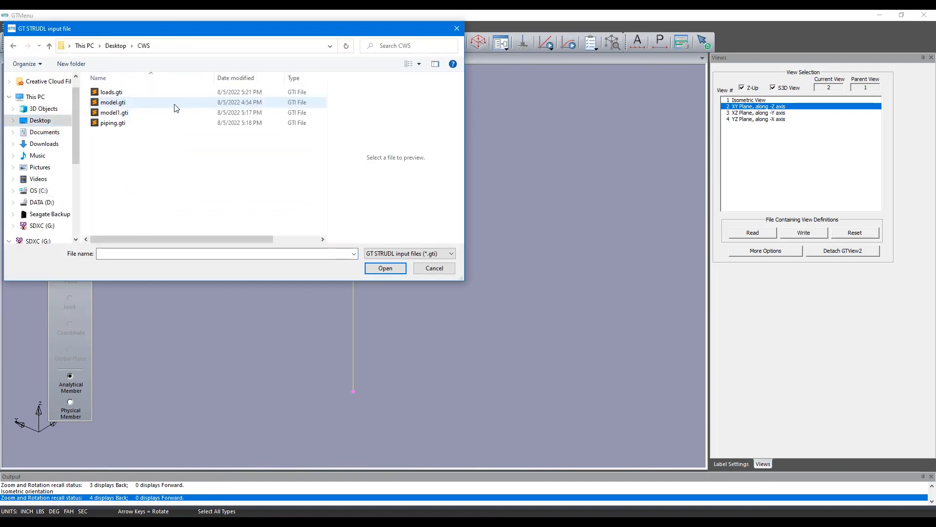
double_click(150, 93)
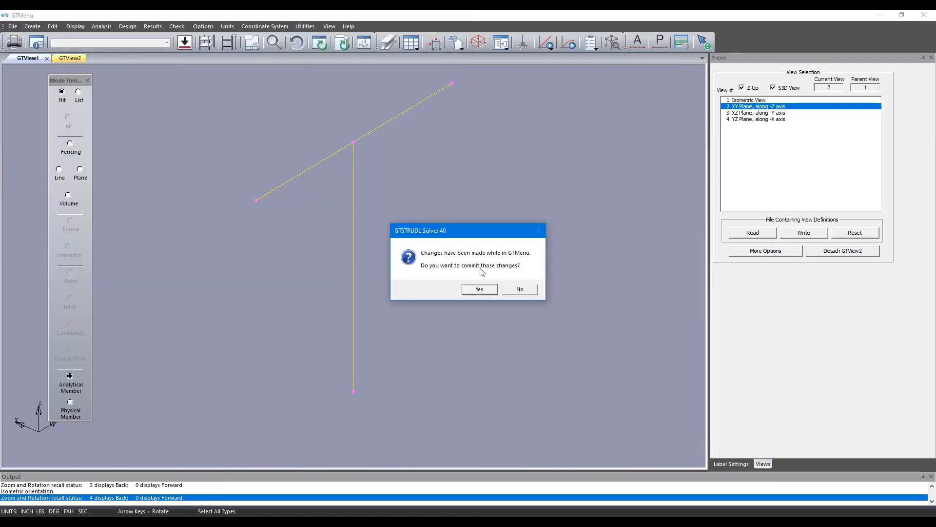
left_click(484, 295)
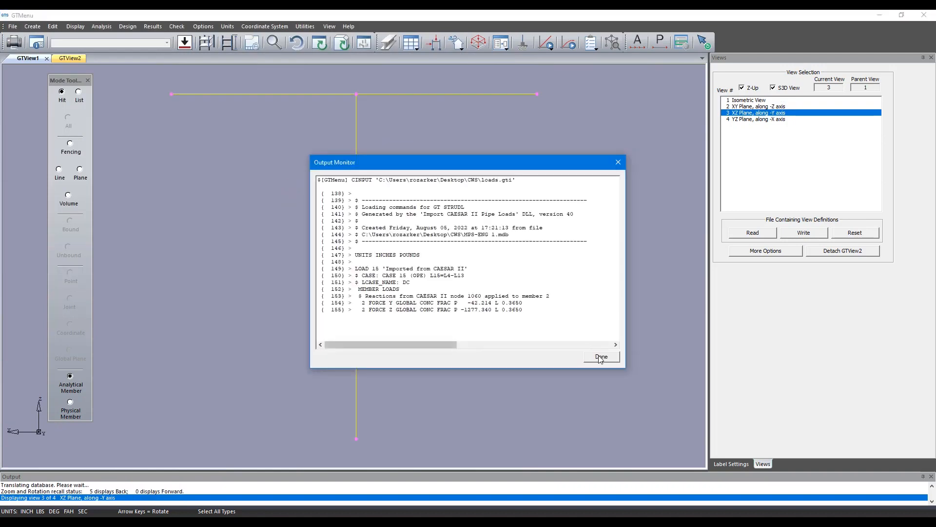
- Close the output monitor and draw the load arrows of load 15 'Imported from CAESAR II' in isometric orientation
left_click(600, 357)
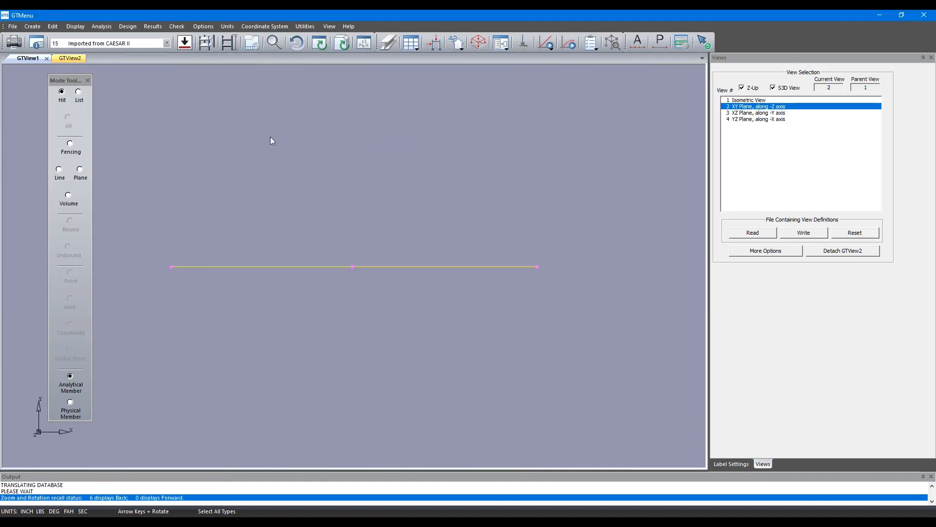
key("i")
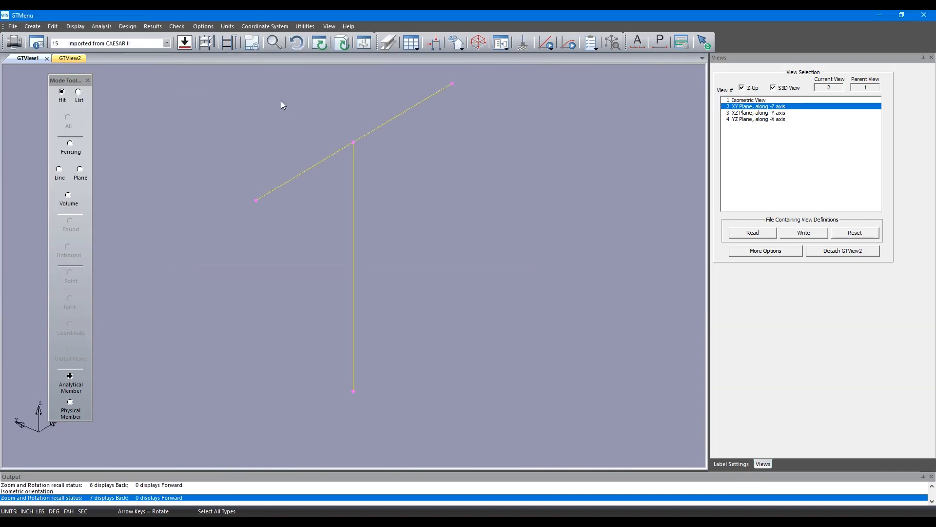
left_click(192, 45)
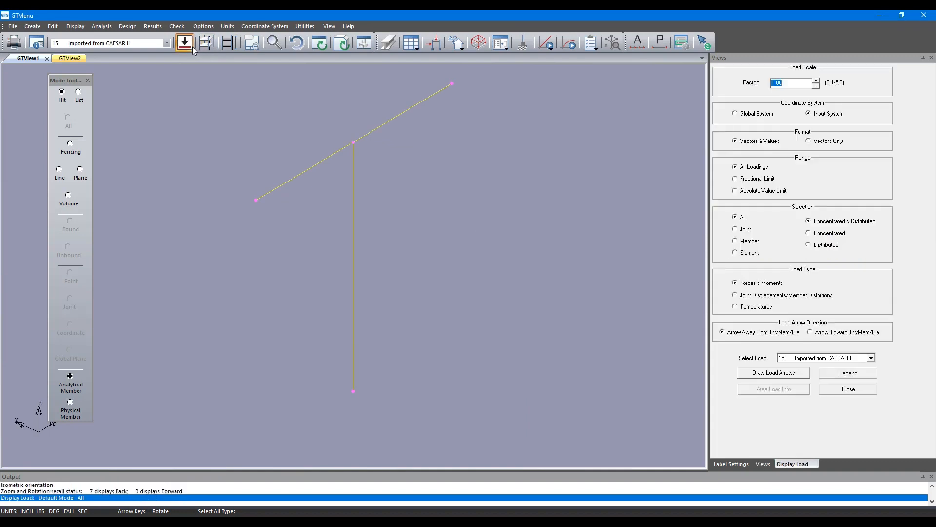
left_click(754, 374)
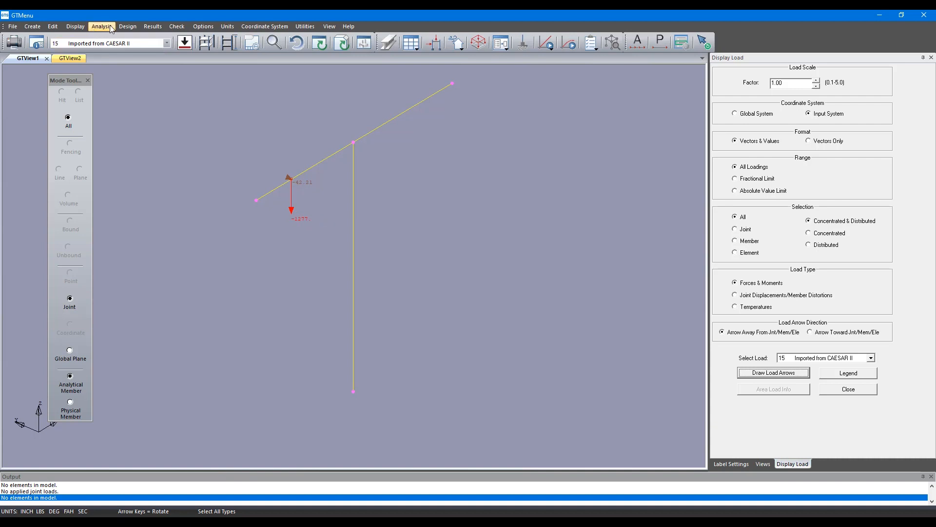
- Create a fixed support at the column's base joint, restraining all six degrees of freedom
left_click_drag(334, 358, 419, 420)
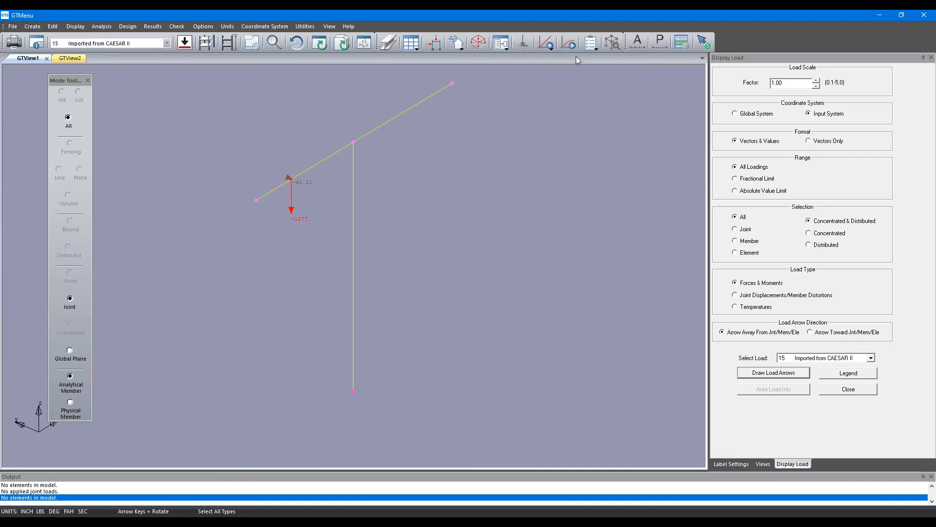
left_click(522, 43)
left_click(754, 227)
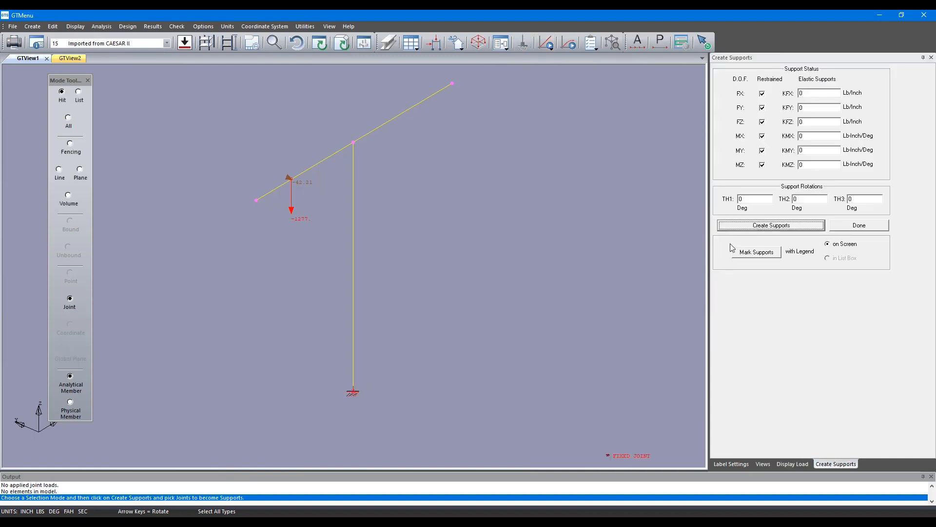
- Run the standard stiffness analysis, committing the pending changes, and close its output monitor
left_click(545, 46)
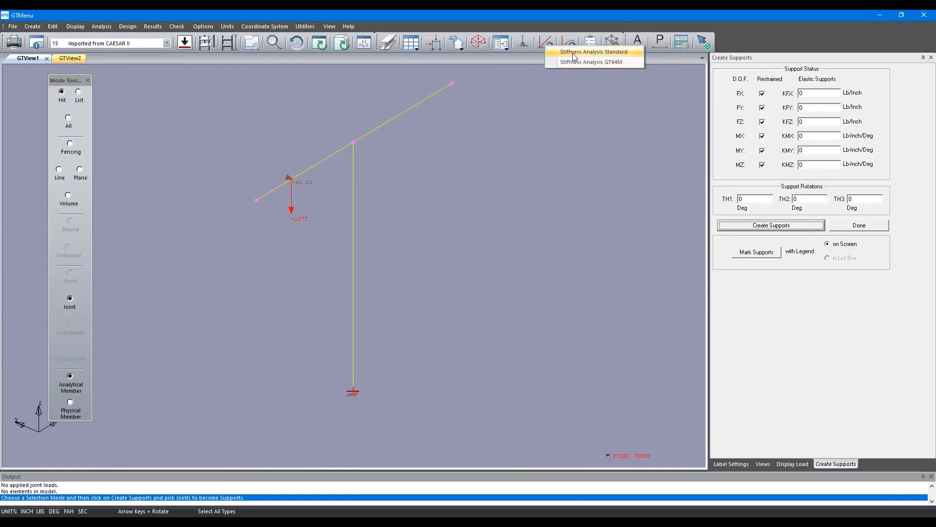
left_click(568, 52)
left_click(490, 286)
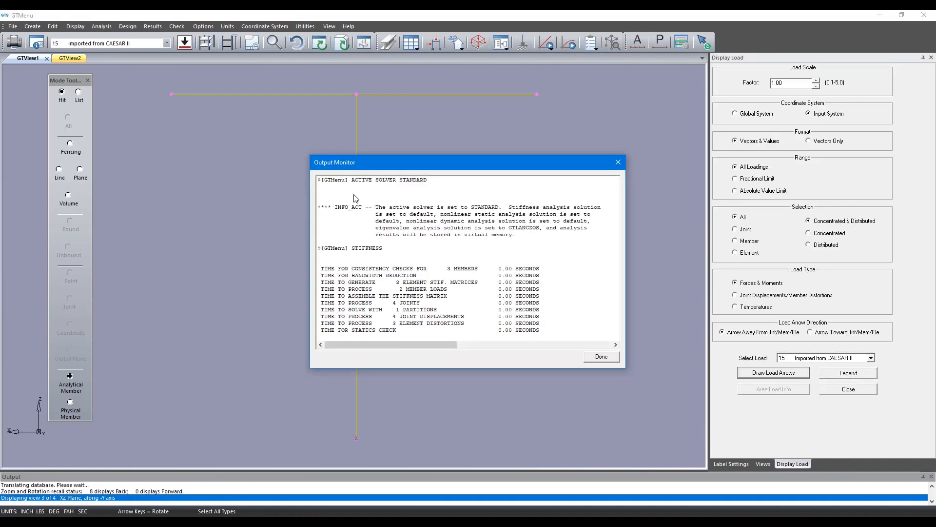
left_click(601, 361)
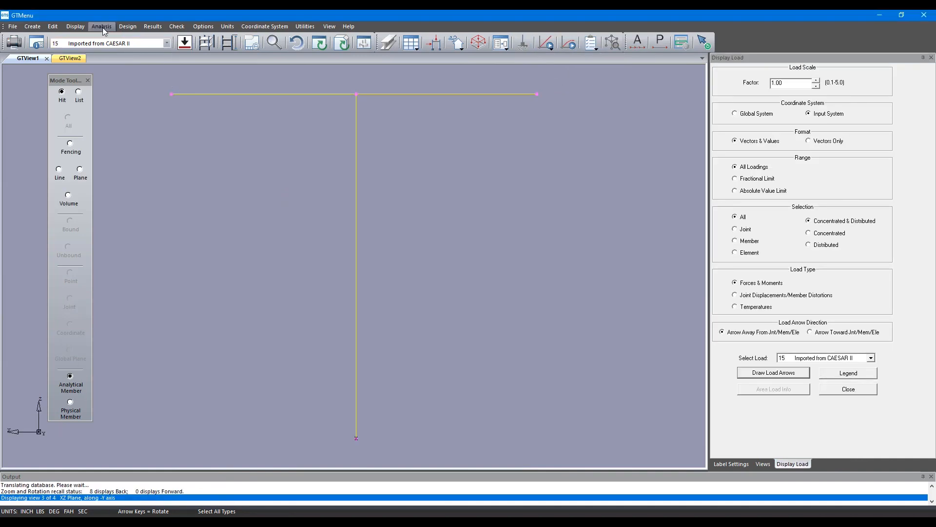
- Display the static deformed structure for load 15 with deformation between joints, and animate it in isometric orientation
left_click(127, 27)
mouse_move(153, 27)
left_click(173, 38)
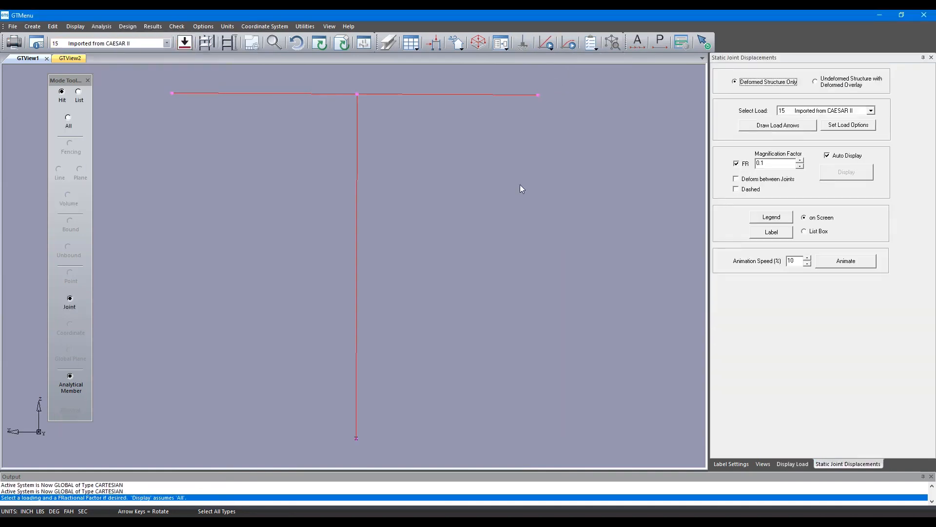
left_click(756, 183)
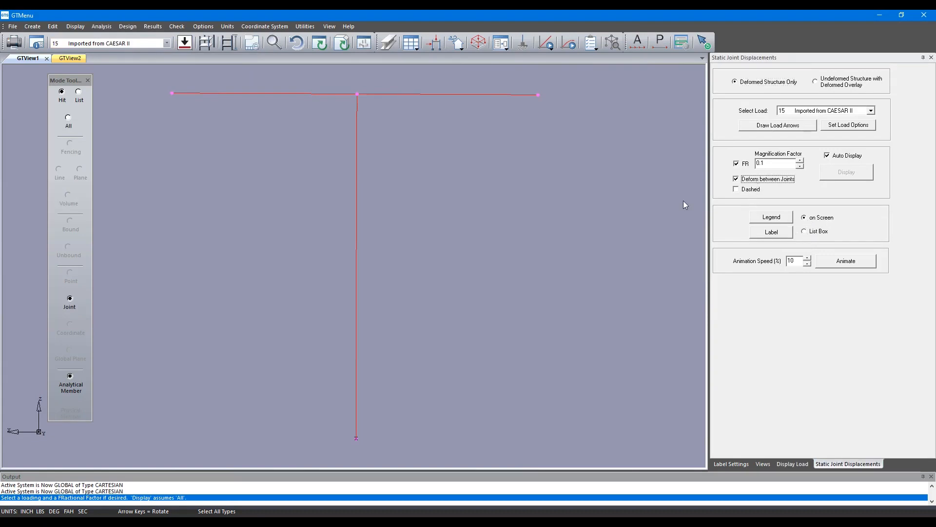
left_click(472, 264)
key("i")
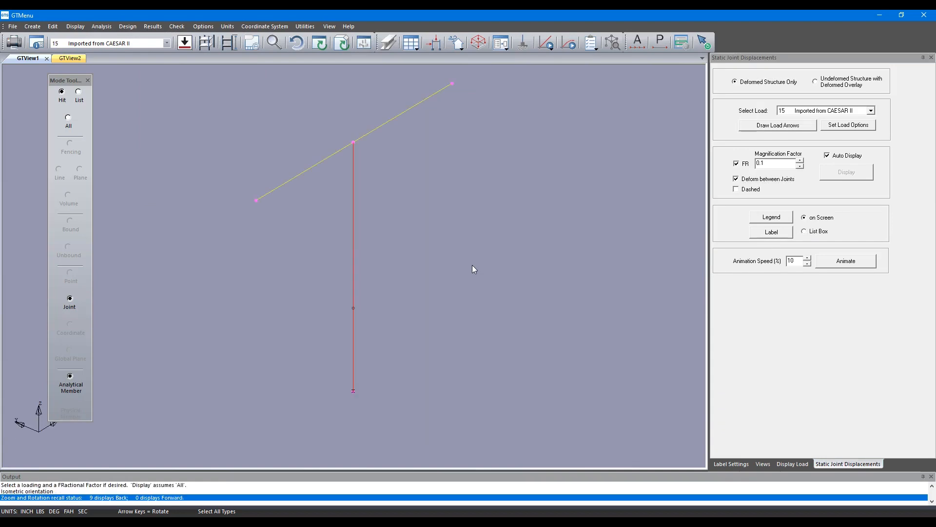
left_click(860, 261)
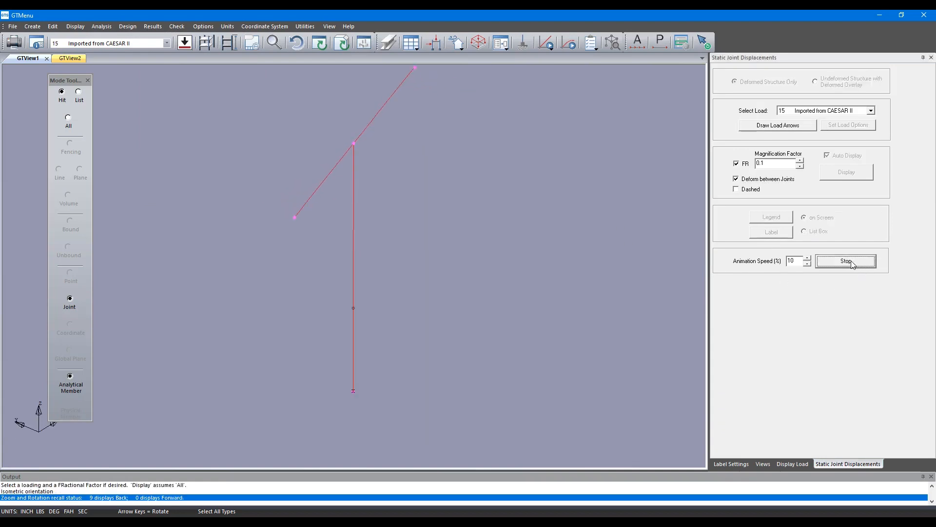